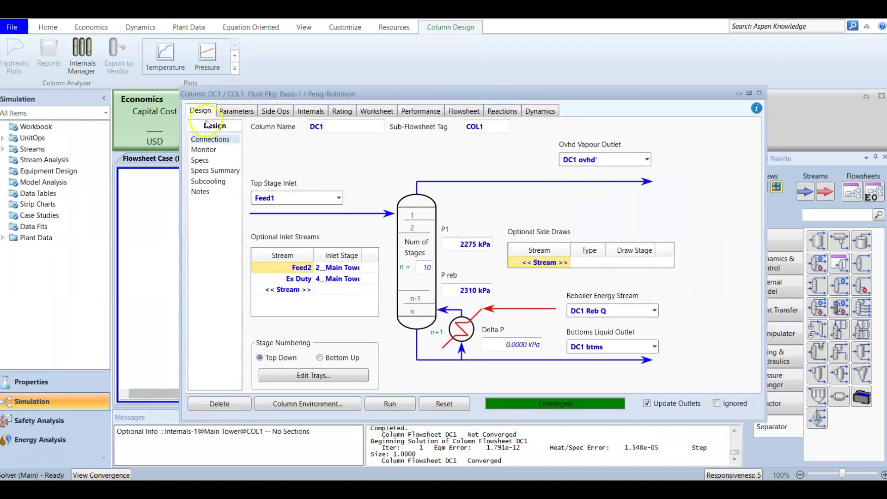
# Step: Review column DC1's monitor specifications and compare the temperatures of its feed and product streams in the worksheet conditions
pyautogui.click(204, 149)
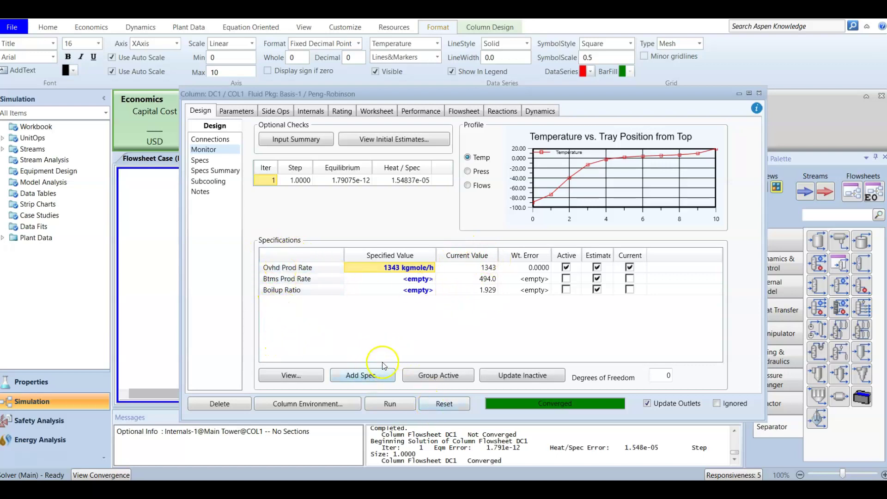
pyautogui.click(299, 278)
pyautogui.click(383, 111)
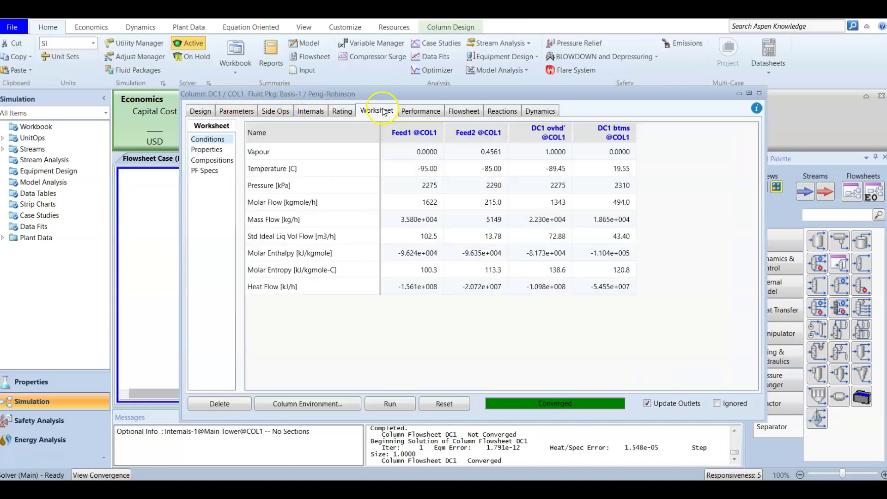
pyautogui.click(410, 227)
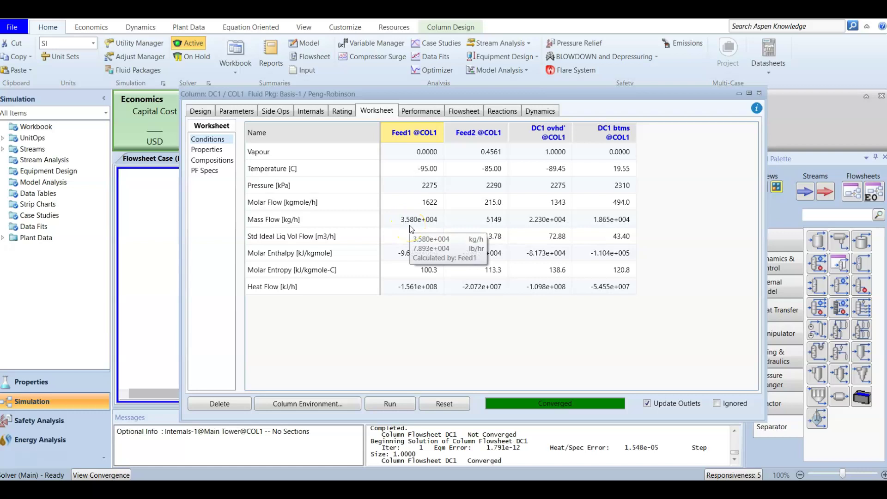
pyautogui.click(416, 277)
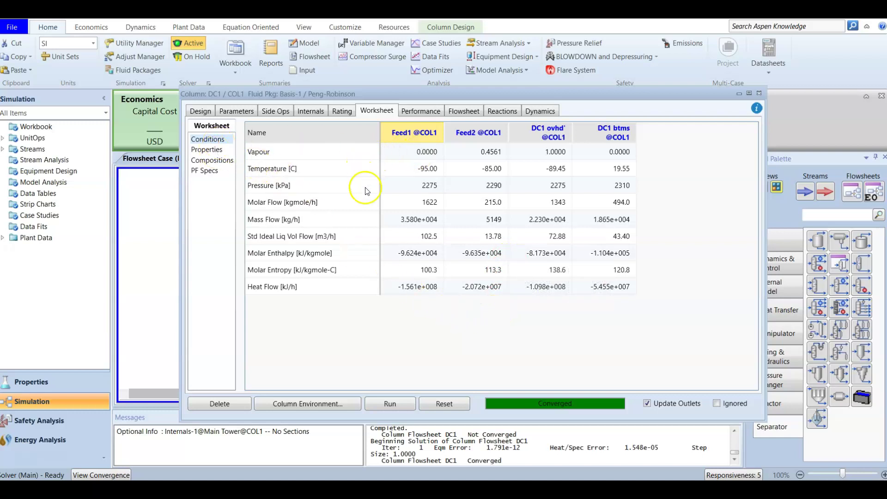
pyautogui.click(421, 166)
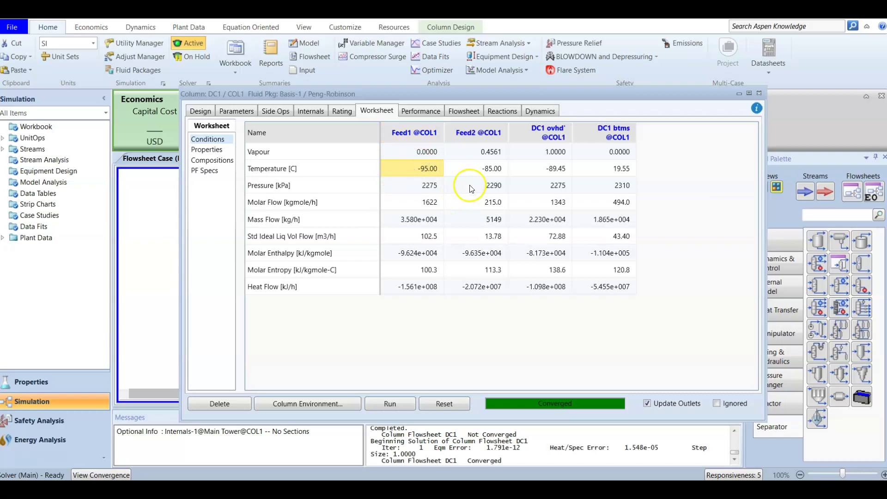
pyautogui.click(483, 165)
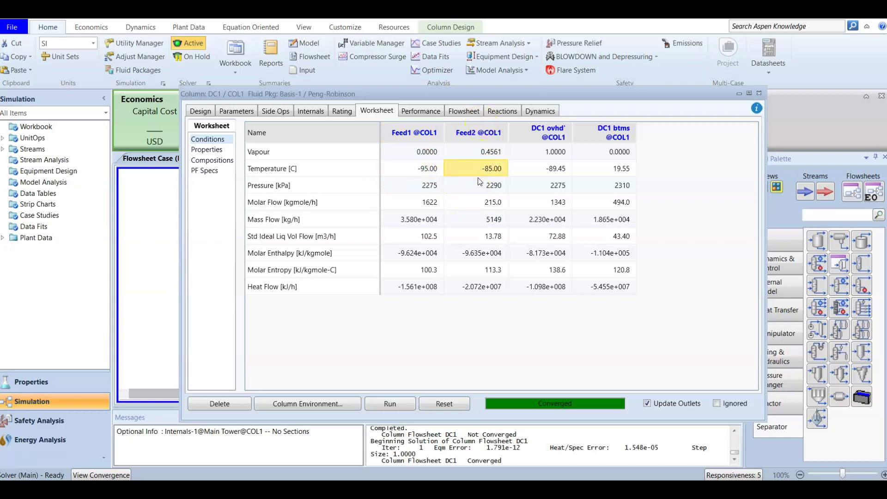
pyautogui.click(540, 169)
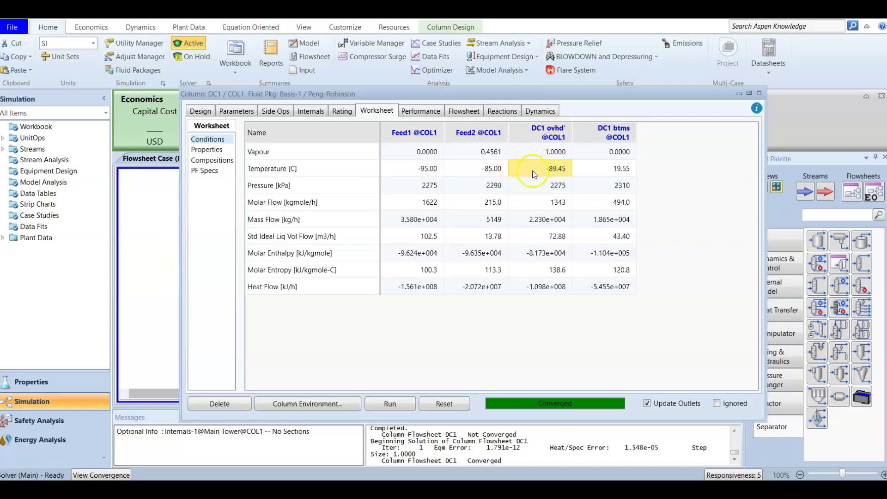
pyautogui.click(608, 167)
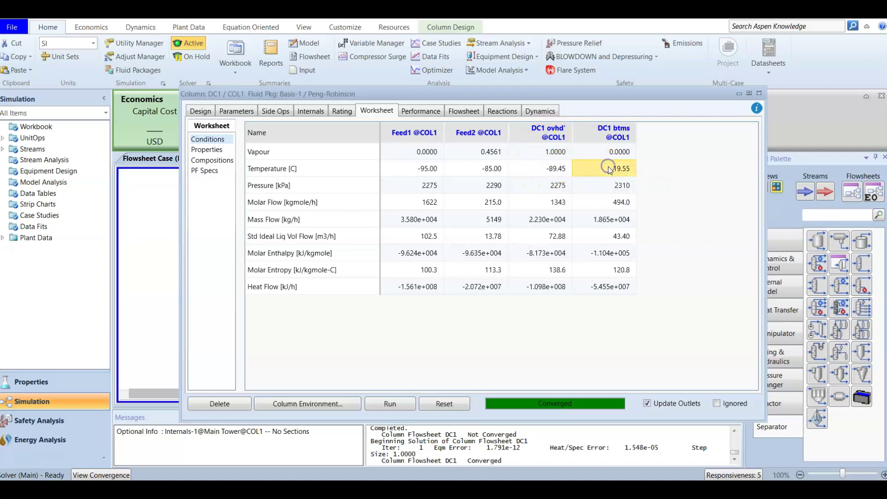
# Step: Compare the pressures of DC1's feed and product streams and check the molar flow of Feed1
pyautogui.click(411, 185)
pyautogui.click(457, 185)
pyautogui.click(542, 185)
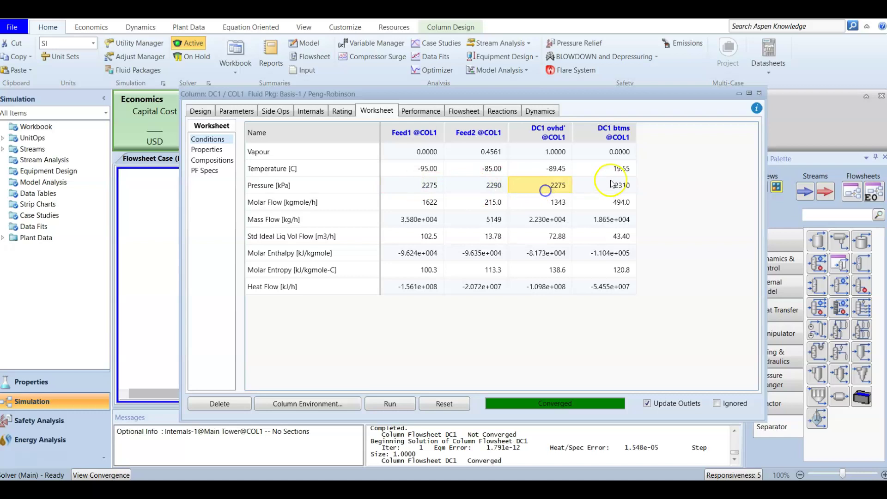
pyautogui.click(614, 182)
pyautogui.click(558, 187)
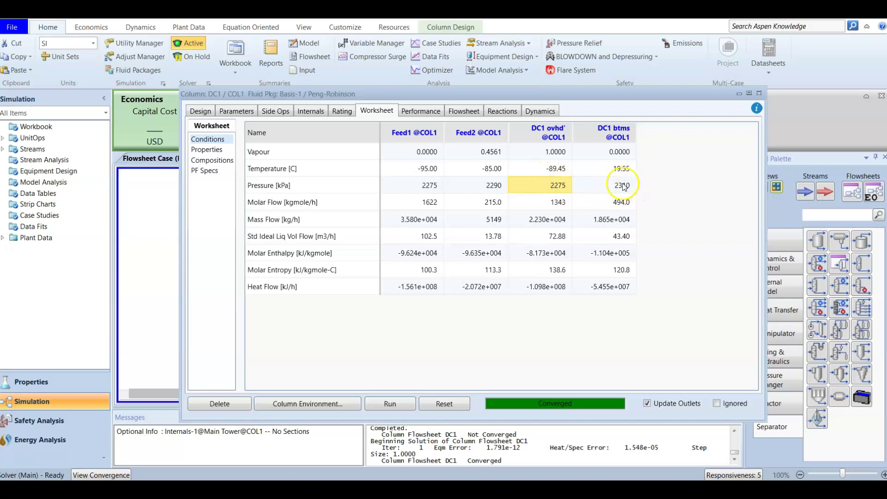
pyautogui.click(307, 202)
pyautogui.click(422, 207)
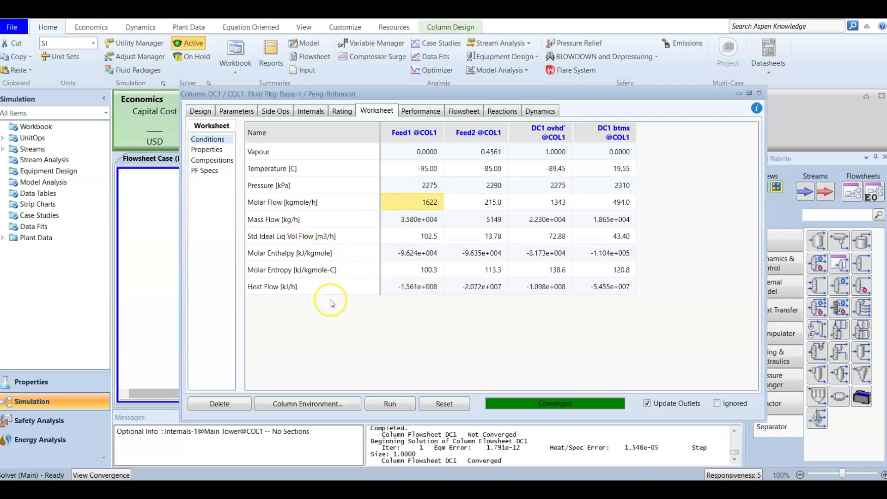
# Step: Examine the physical properties of the column's feed and product streams in the worksheet
pyautogui.click(217, 151)
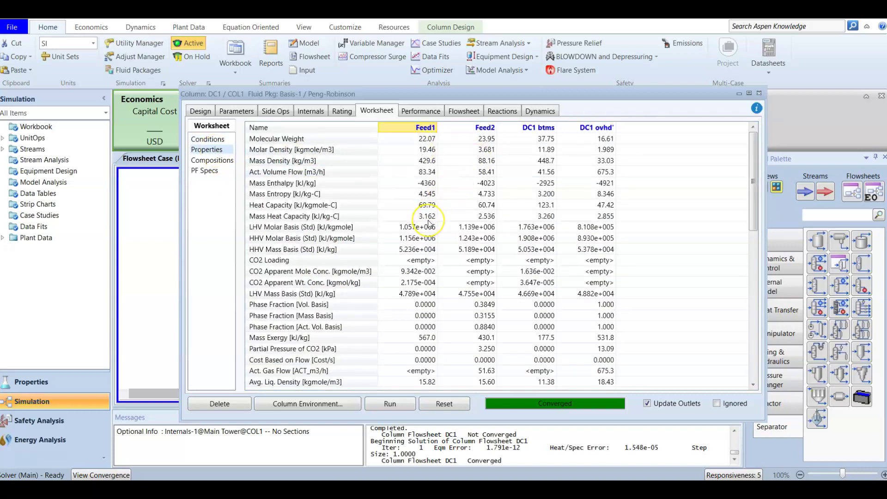
pyautogui.scroll(-10, 429, 224)
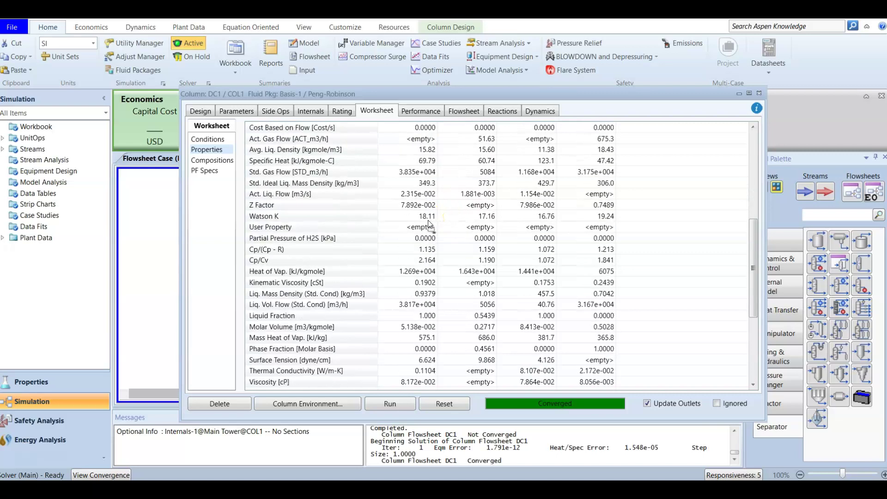
pyautogui.scroll(10, 430, 228)
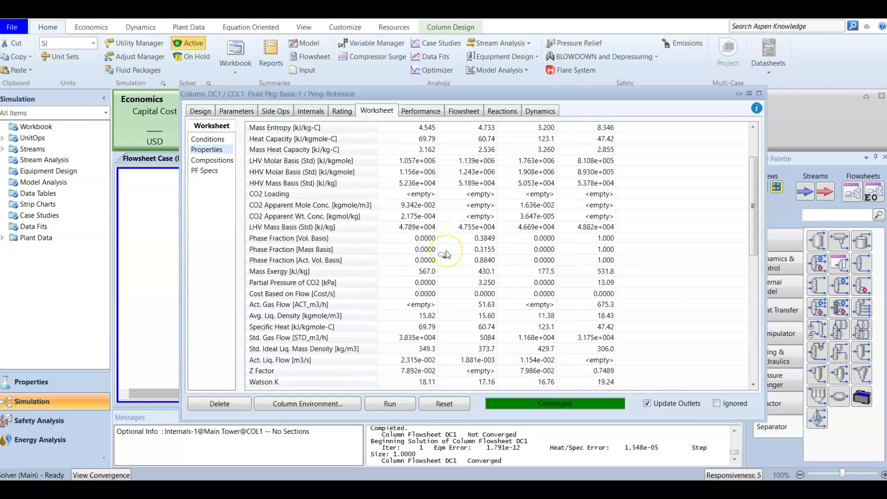
# Step: Examine the stream compositions, comparing the methane fraction in DC1's overhead and bottoms products
pyautogui.click(212, 161)
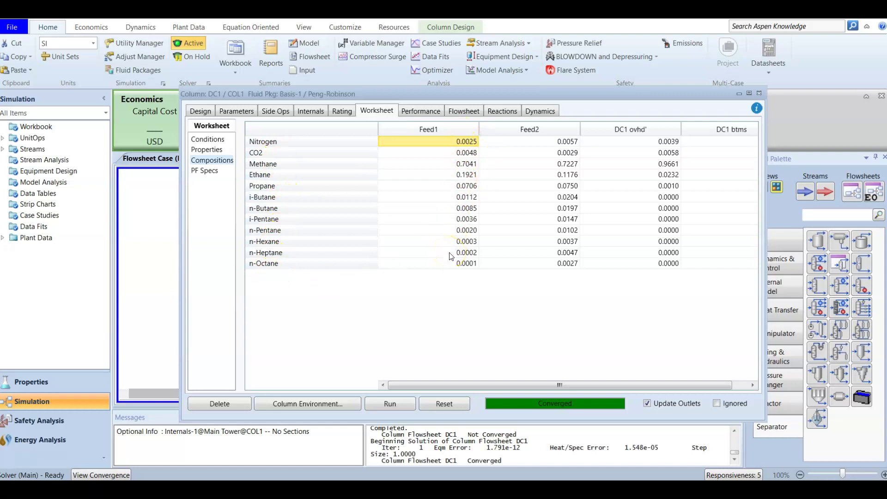
pyautogui.moveTo(498, 383); pyautogui.dragTo(531, 386)
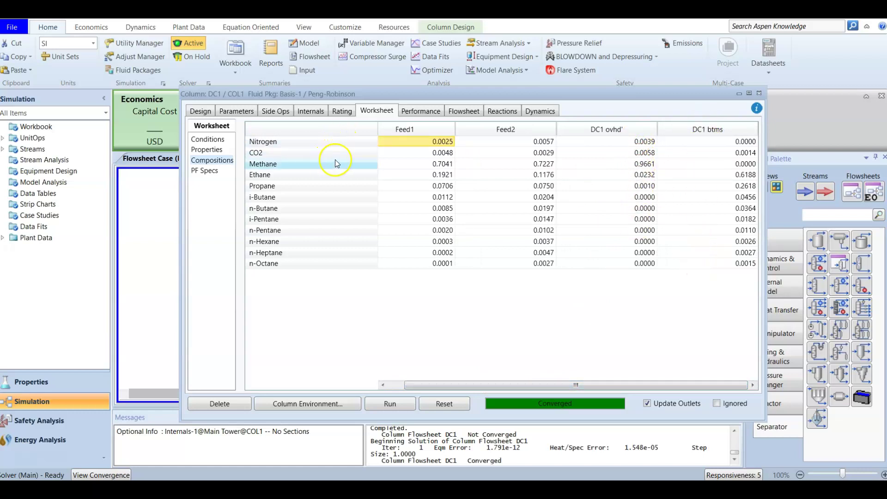
pyautogui.click(649, 164)
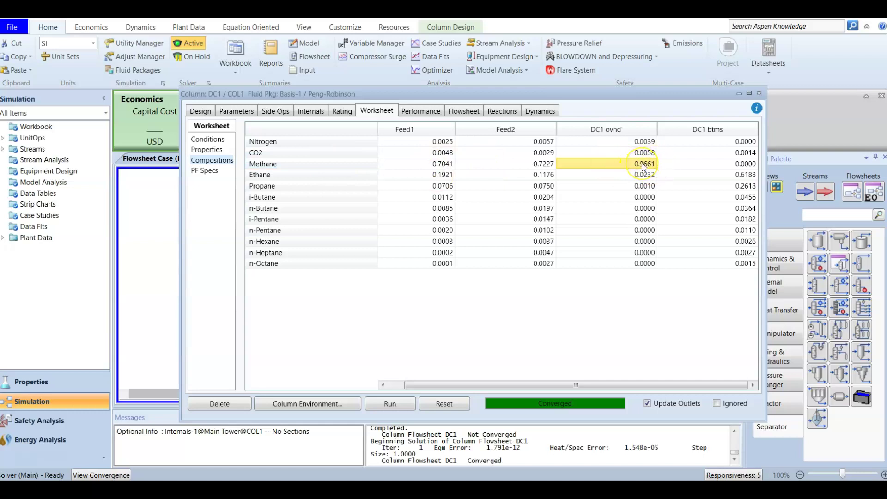
pyautogui.click(731, 164)
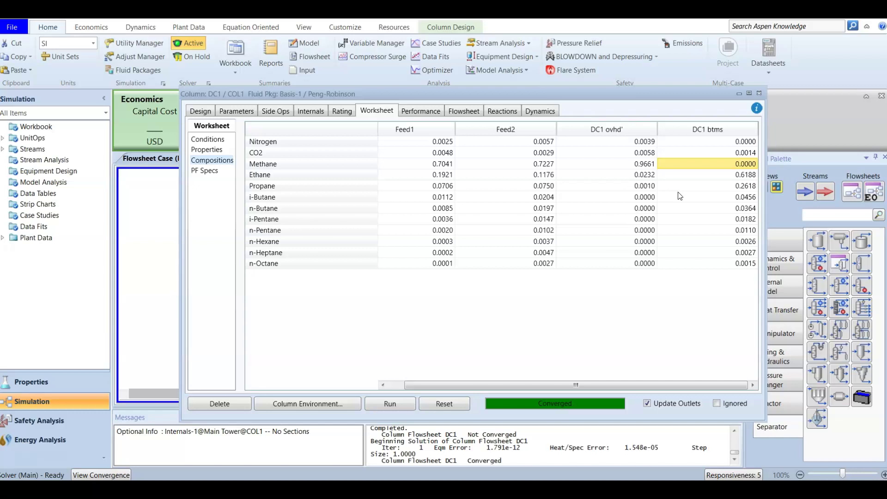
# Step: Review the column's performance summary, its stage-by-stage profiles, and the feeds and products by stage
pyautogui.click(434, 112)
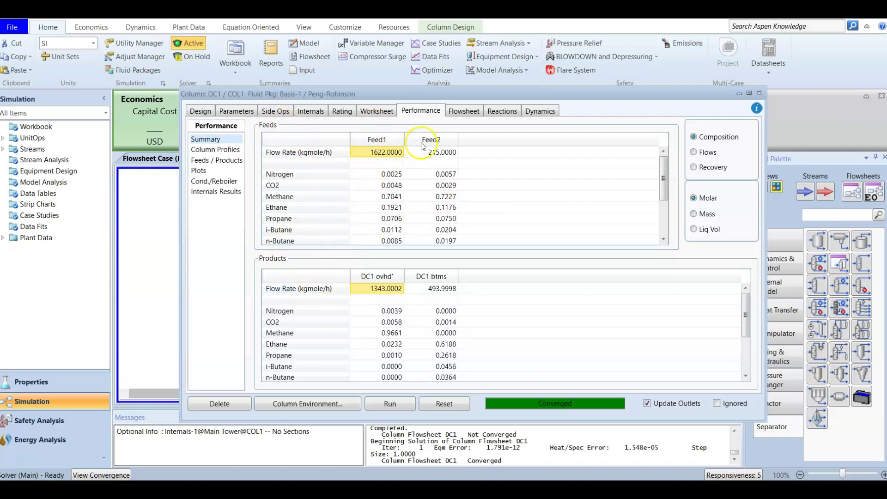
pyautogui.scroll(-2, 415, 201)
pyautogui.scroll(2, 415, 202)
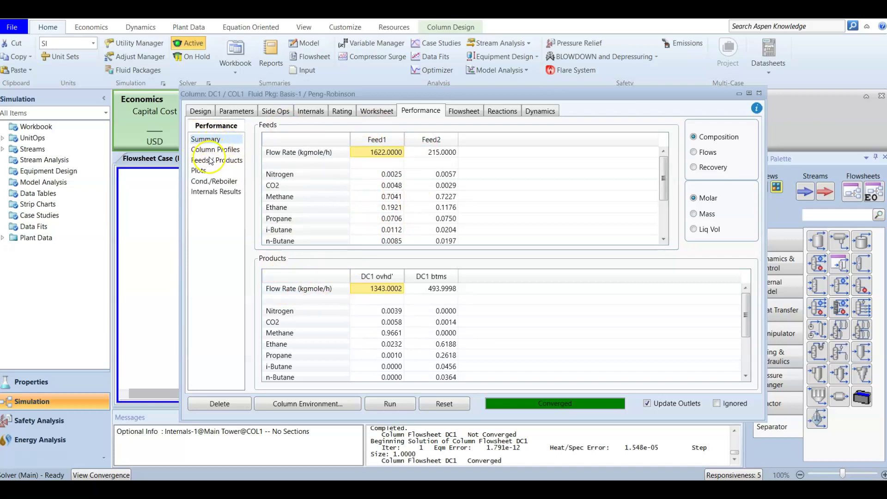
pyautogui.click(227, 151)
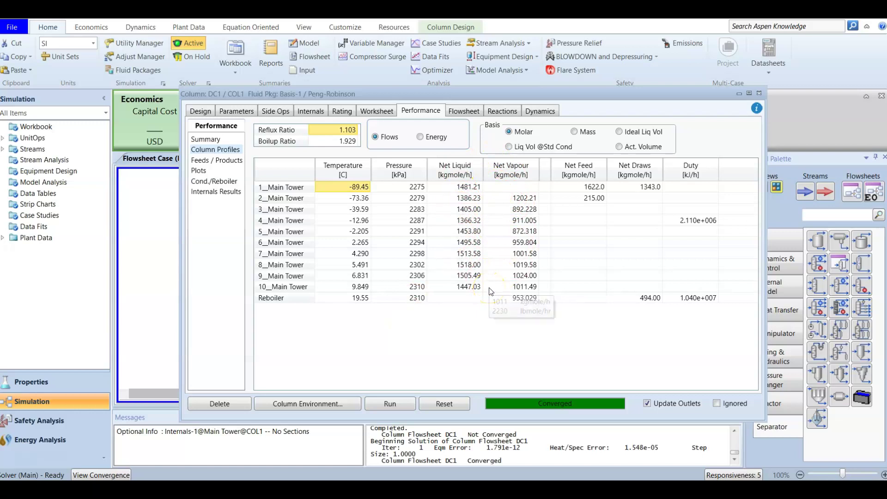
pyautogui.click(228, 163)
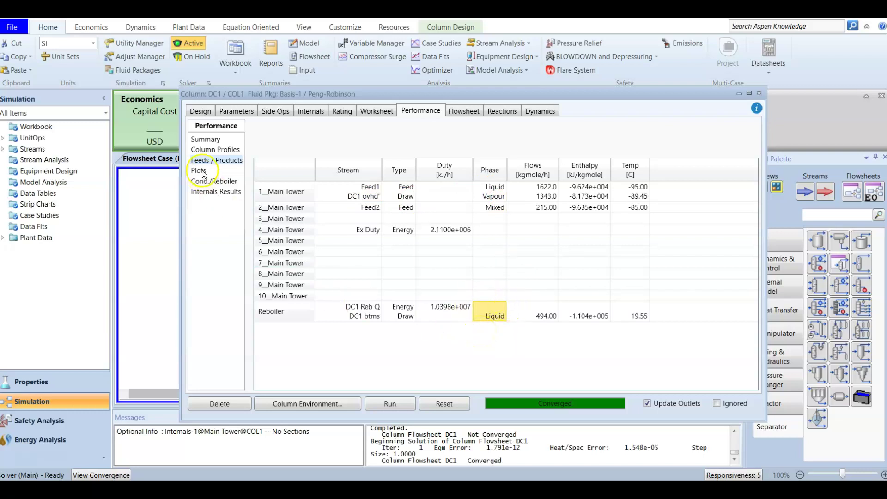
# Step: Check the methane fraction of the overhead product in the performance summary
pyautogui.click(228, 144)
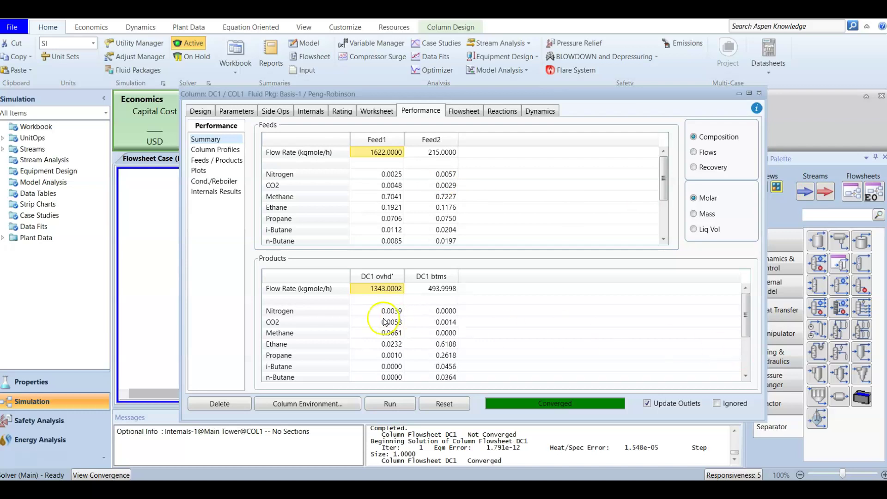
pyautogui.scroll(-1, 383, 321)
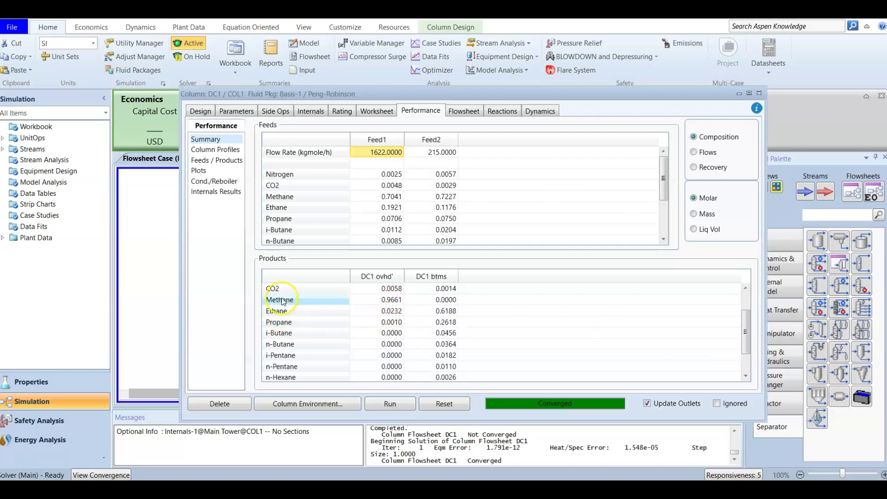
pyautogui.click(394, 301)
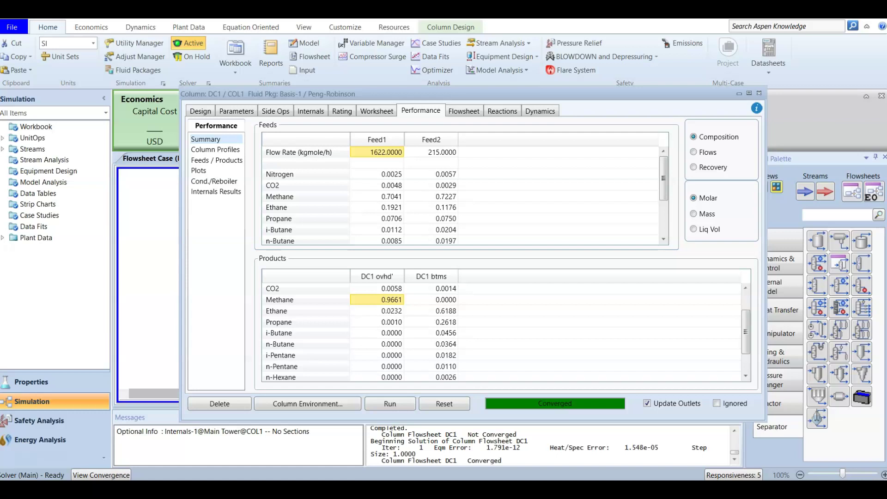
# Step: Deactivate the Ovhd Prod Rate specification in the column's design monitor
pyautogui.click(201, 111)
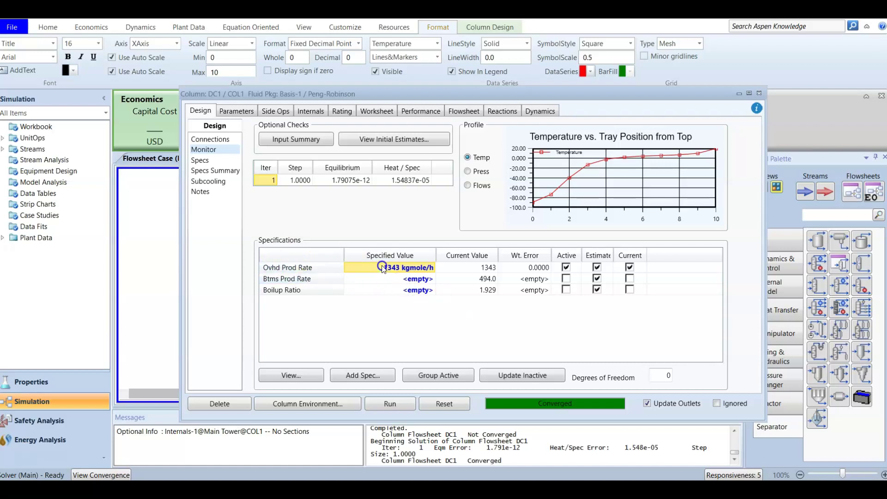
pyautogui.moveTo(382, 269)
pyautogui.click(565, 267)
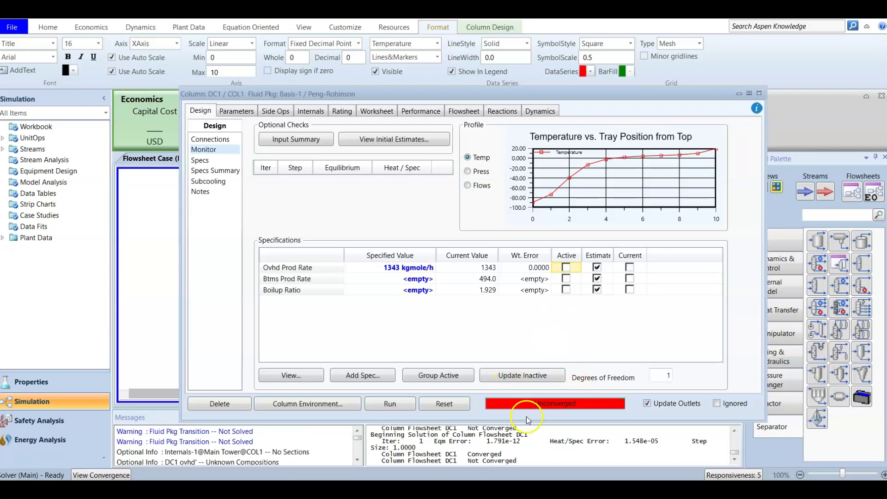
# Step: Add a Column Component Fraction specification to column DC1
pyautogui.click(370, 375)
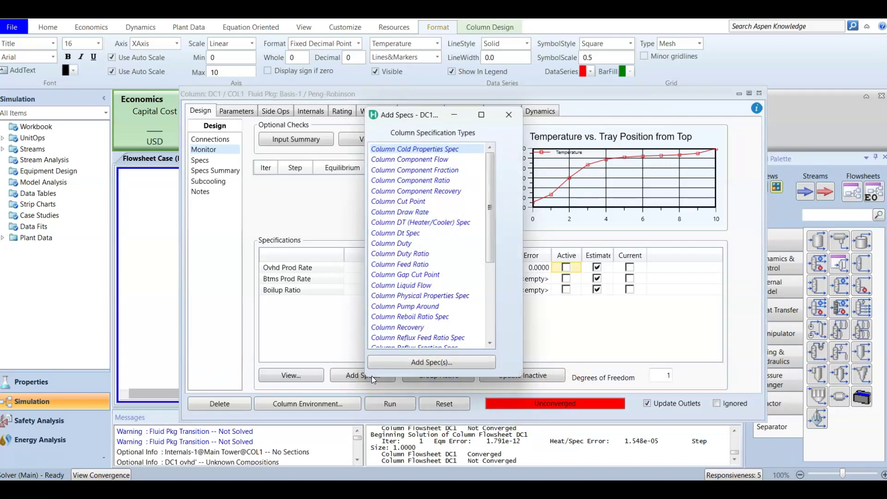
pyautogui.click(458, 171)
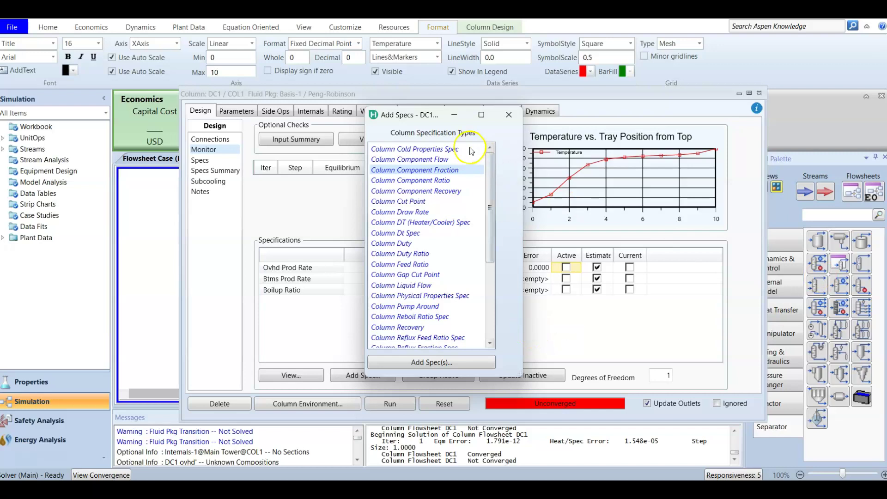
pyautogui.click(426, 369)
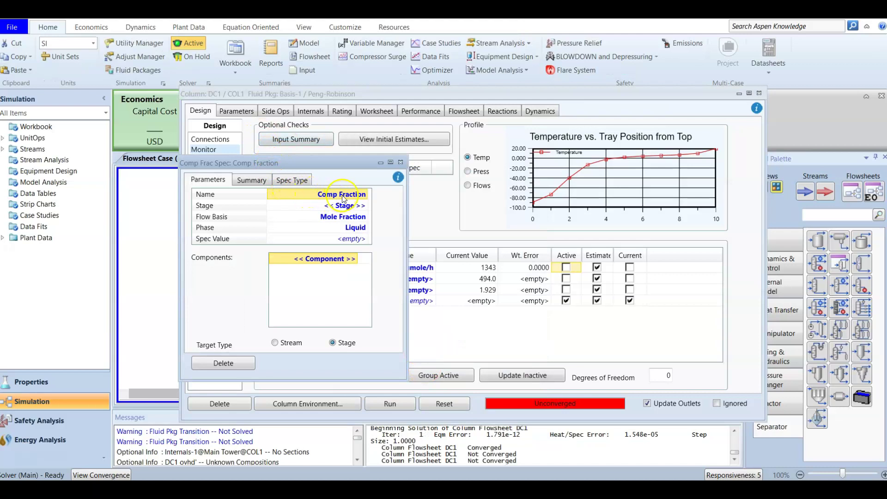
# Step: Set the component fraction specification's stage to 1__Main Tower and its phase to Vapour
pyautogui.click(353, 205)
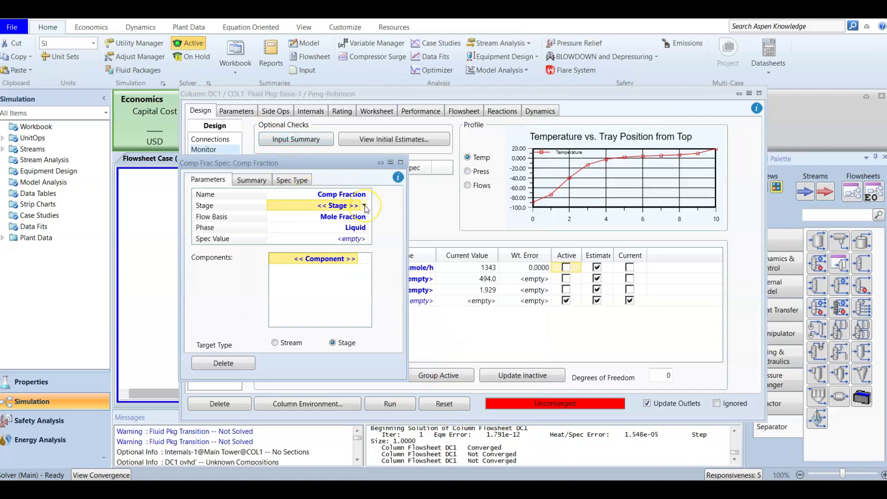
pyautogui.click(364, 206)
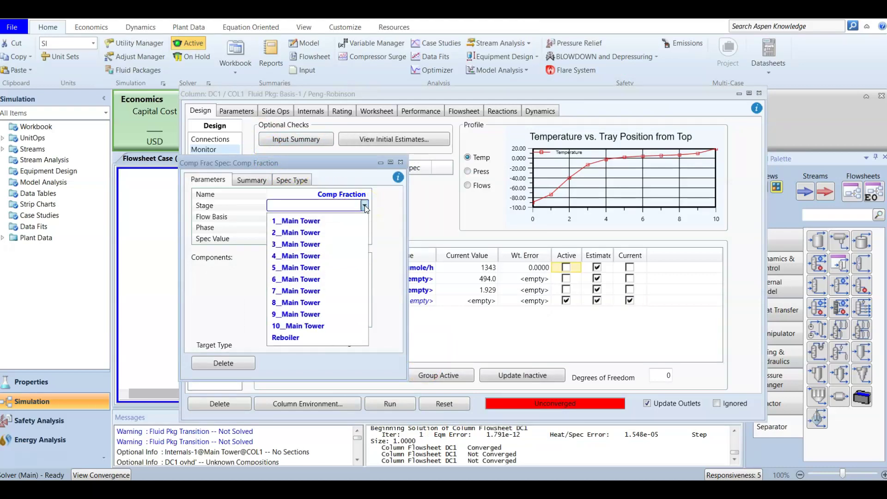
pyautogui.click(339, 221)
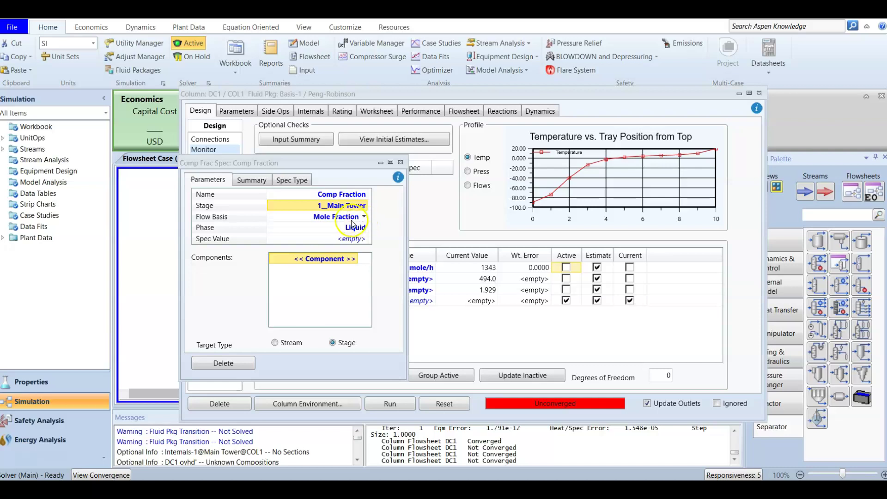
pyautogui.click(358, 228)
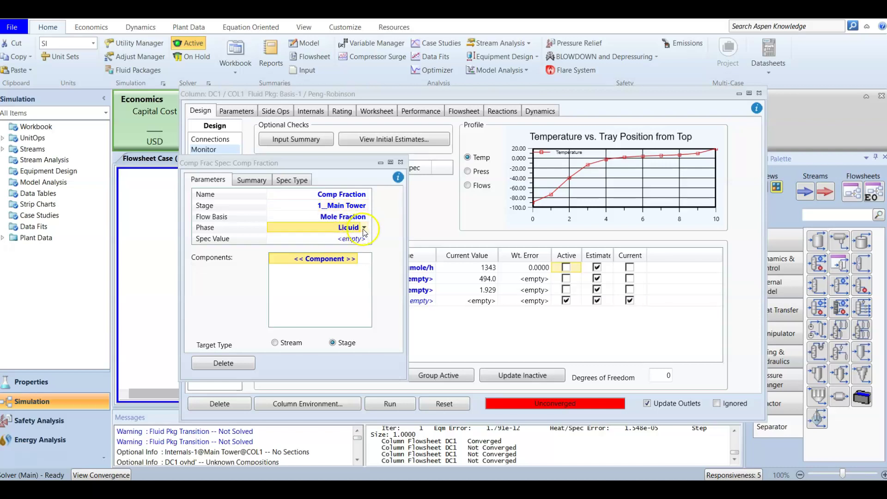
pyautogui.click(364, 228)
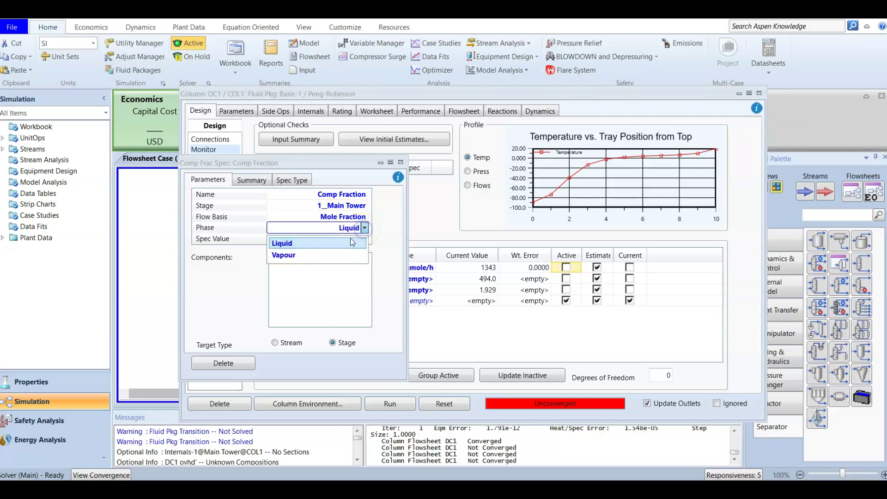
pyautogui.click(347, 253)
# Step: Give the component fraction specification a value of 0.96 and choose Methane as its component
pyautogui.click(351, 238)
pyautogui.write('0.96')
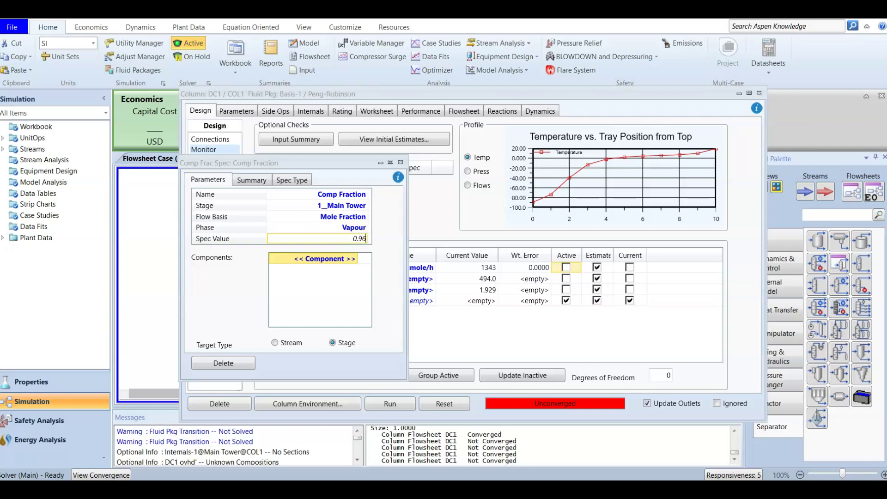
pyautogui.press('Return')
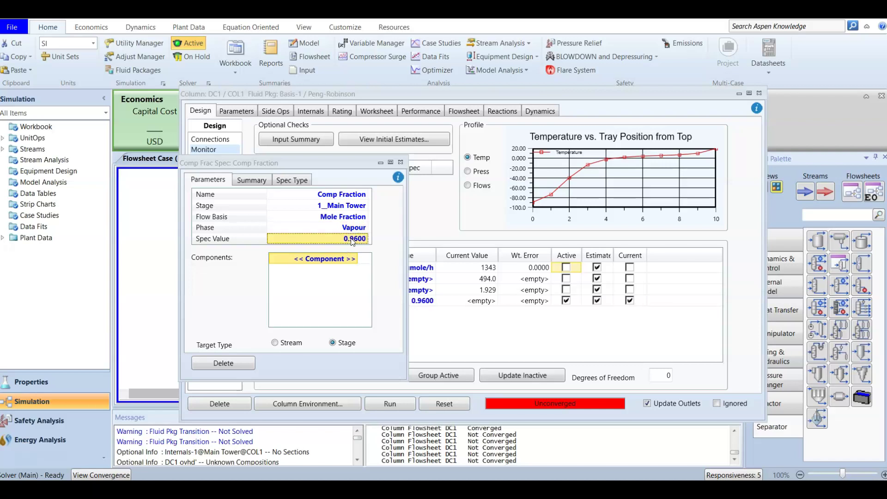
pyautogui.click(354, 258)
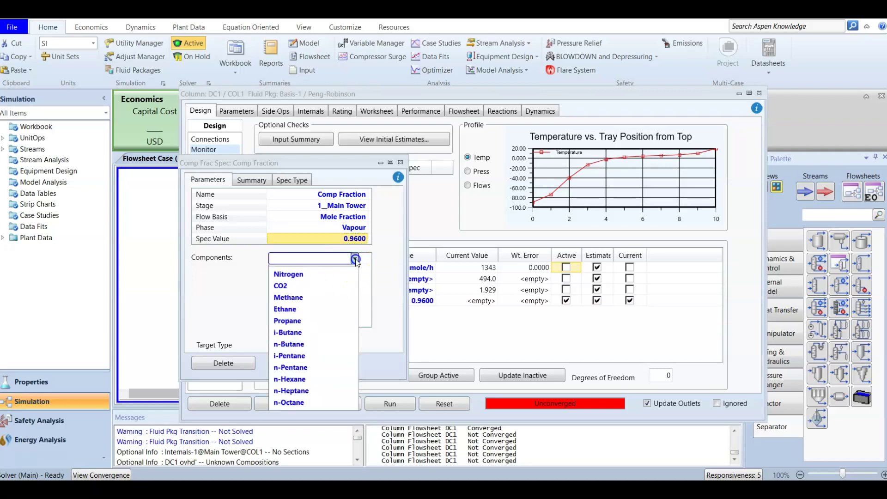
pyautogui.click(318, 297)
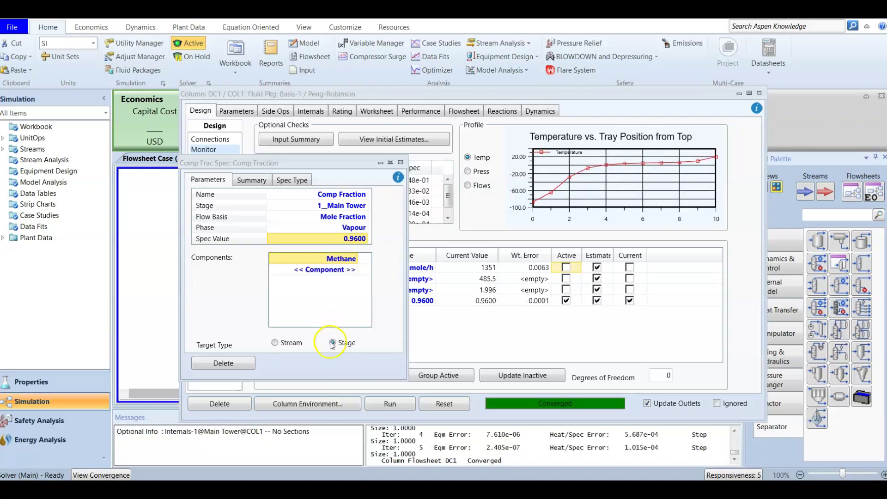
pyautogui.click(401, 162)
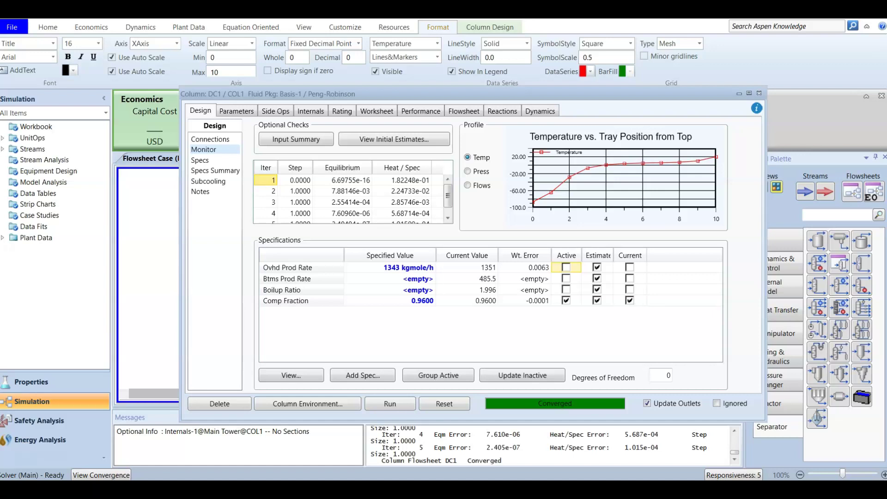
# Step: Compare the specified and current values of the overhead product rate and component fraction in the column's specifications, and close column DC1
pyautogui.click(285, 269)
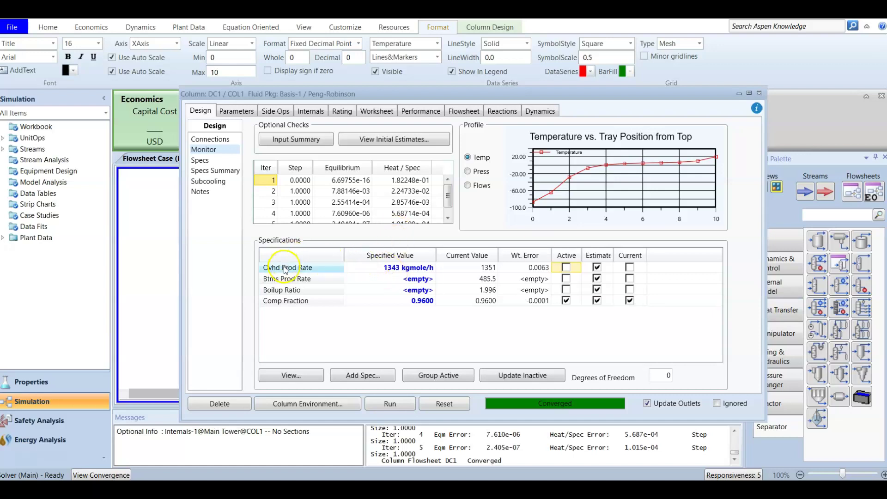
pyautogui.click(346, 267)
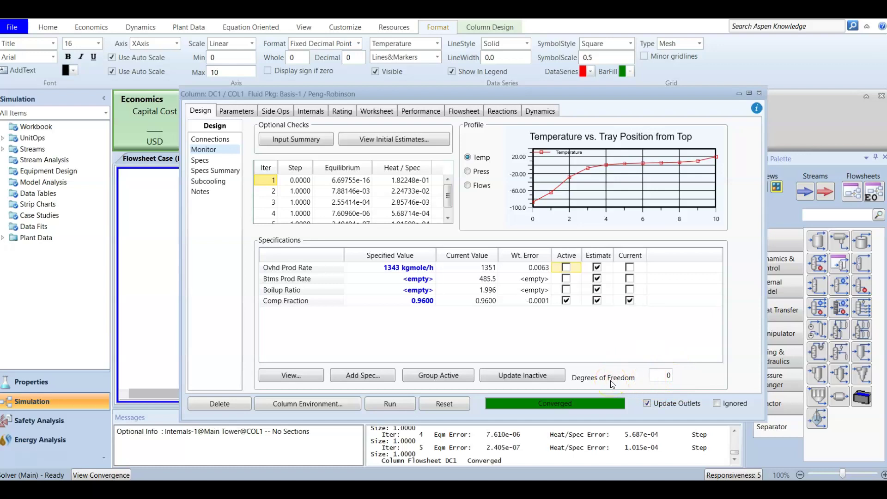
pyautogui.click(493, 269)
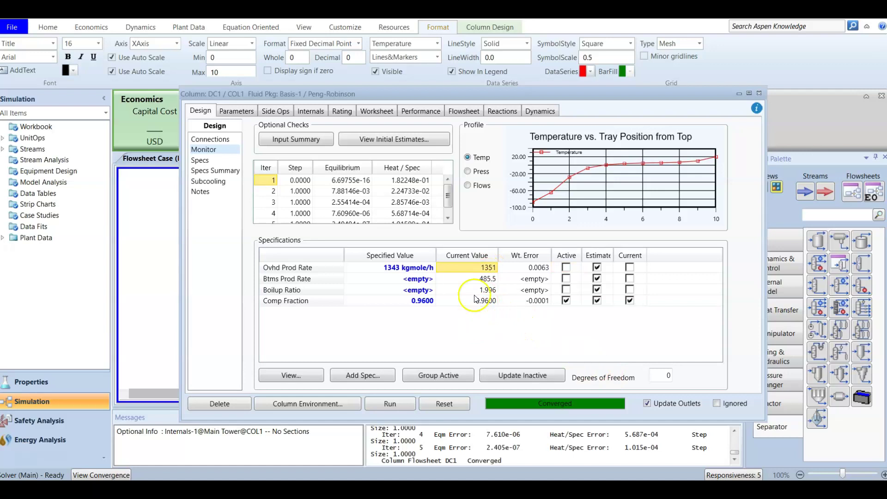
pyautogui.click(421, 307)
pyautogui.moveTo(392, 275)
pyautogui.moveTo(486, 275)
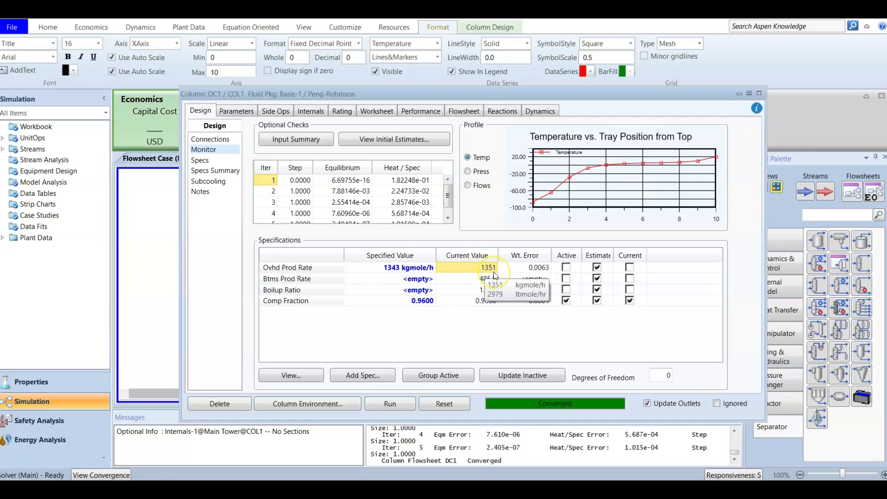
pyautogui.click(384, 271)
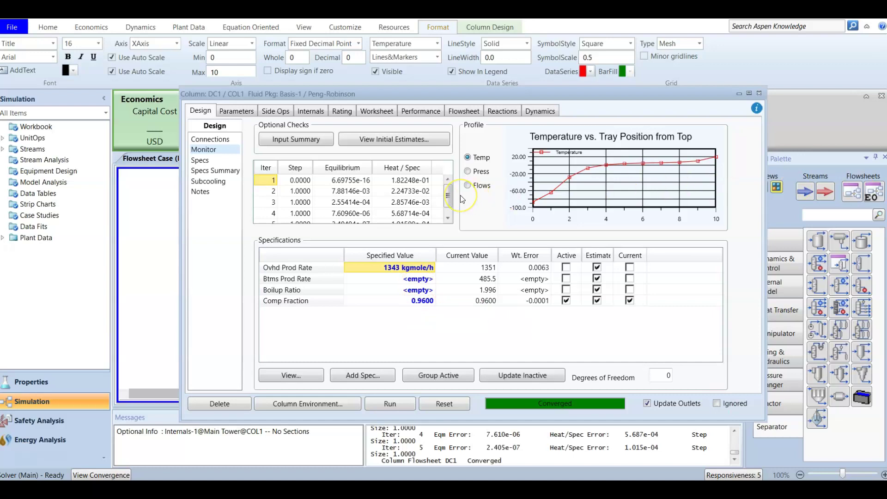
pyautogui.click(759, 93)
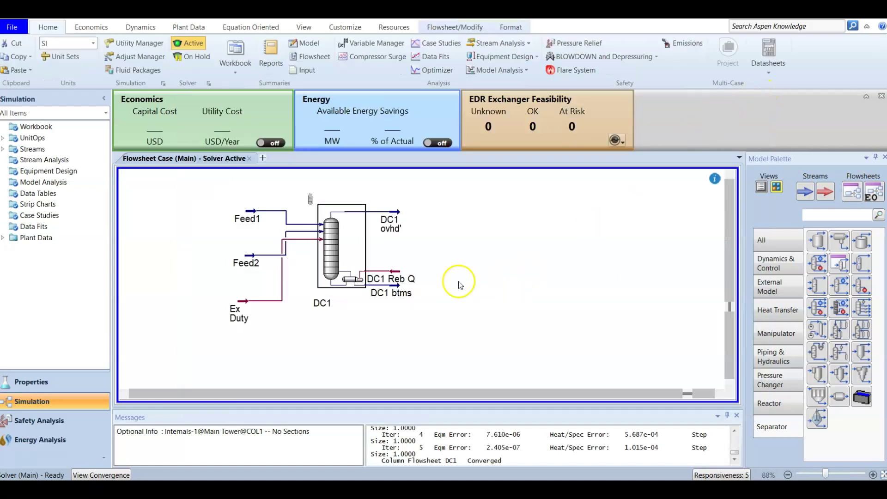
# Step: Move the DC1 btms stream farther away from the column and place a pump after it on the flowsheet
pyautogui.moveTo(409, 280); pyautogui.dragTo(454, 280)
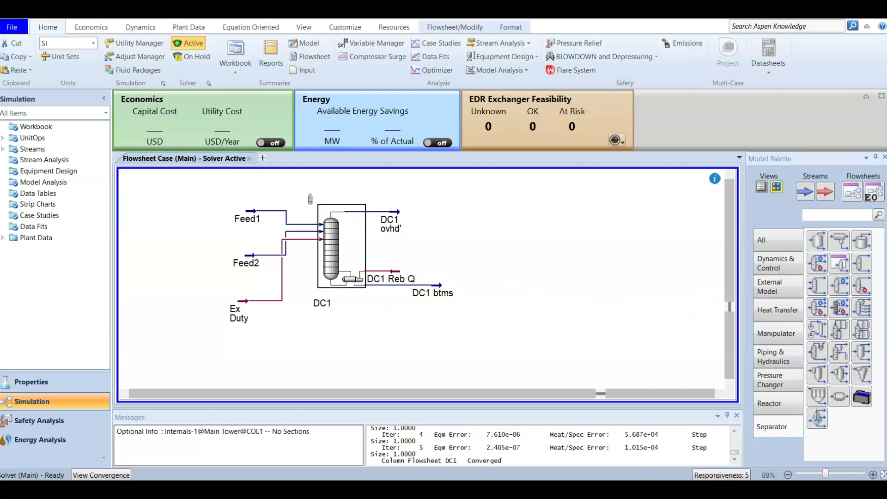
pyautogui.click(540, 289)
pyautogui.click(822, 213)
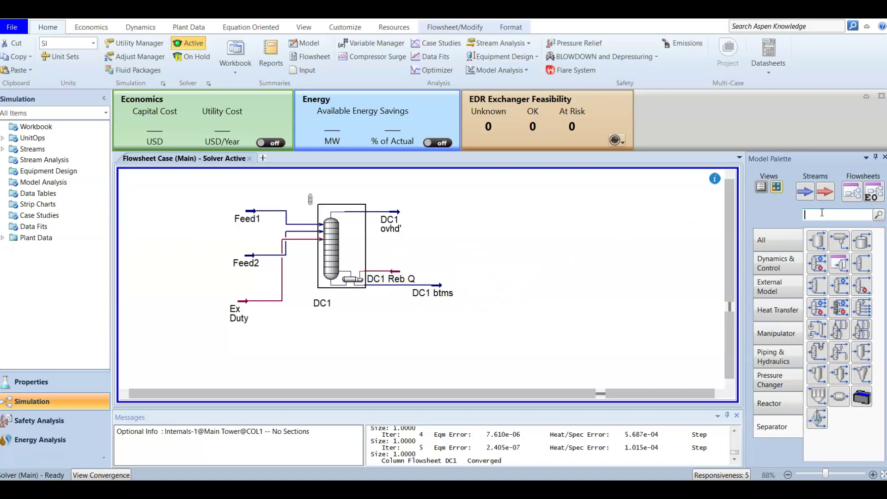
pyautogui.write('pump')
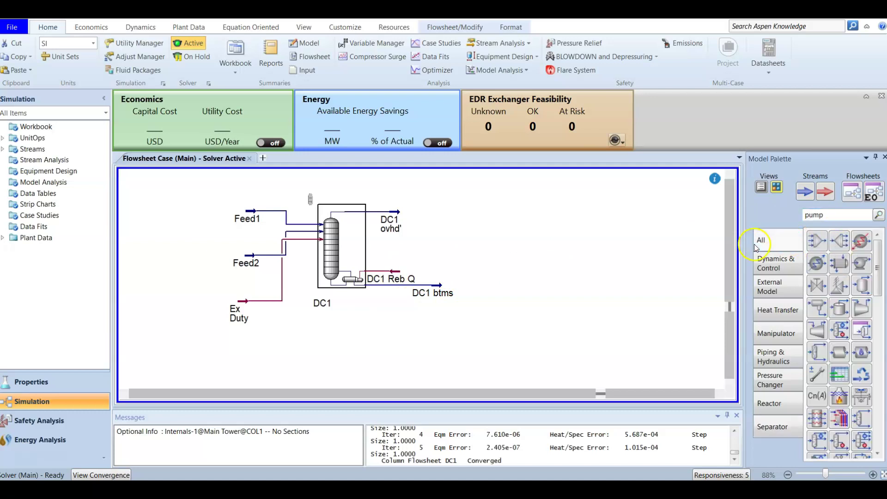
pyautogui.doubleClick(833, 216)
pyautogui.moveTo(861, 264); pyautogui.dragTo(544, 323)
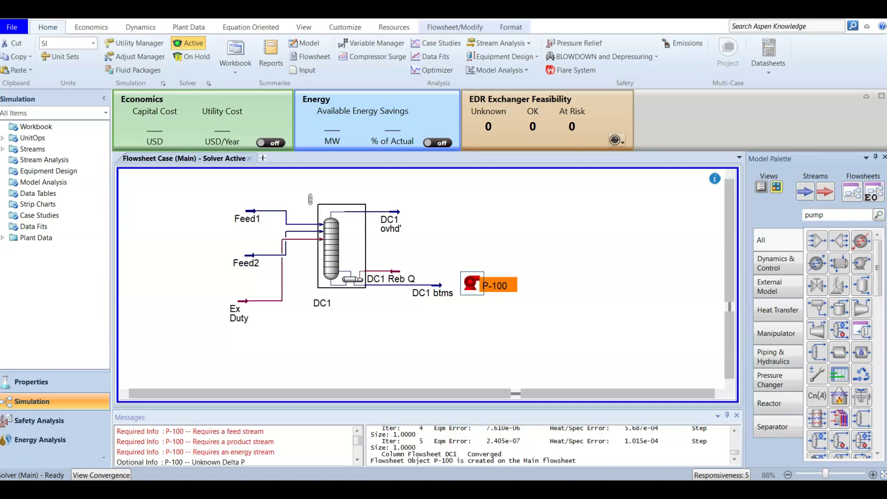
# Step: Connect pump P-100 with DC1 btms as inlet, DC2 feed as outlet and P-100 HP as energy stream
pyautogui.doubleClick(475, 285)
pyautogui.moveTo(300, 107); pyautogui.dragTo(410, 83)
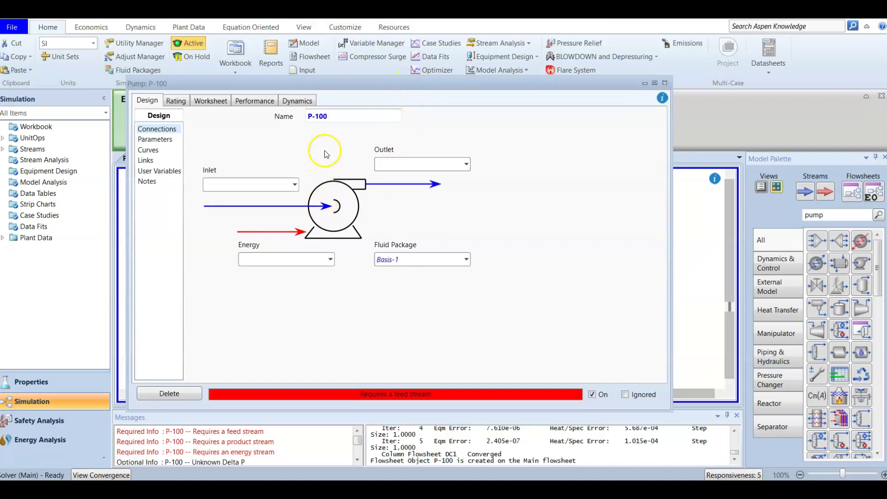
pyautogui.click(294, 185)
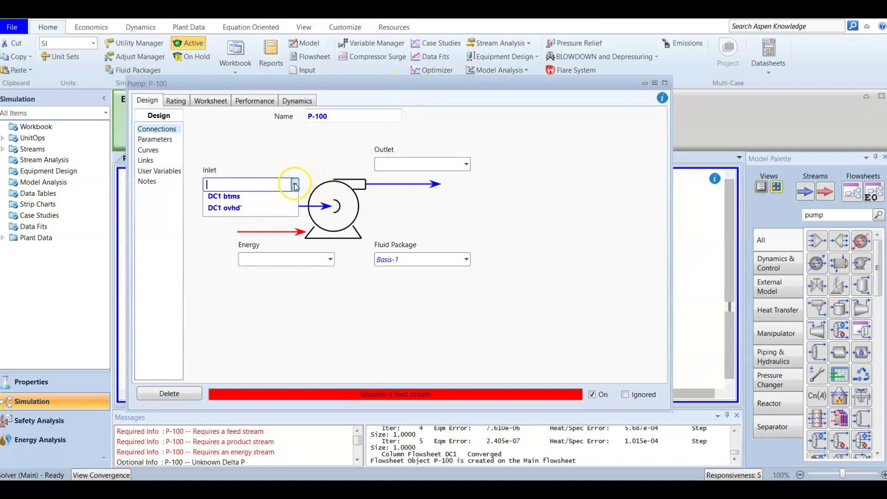
pyautogui.click(279, 202)
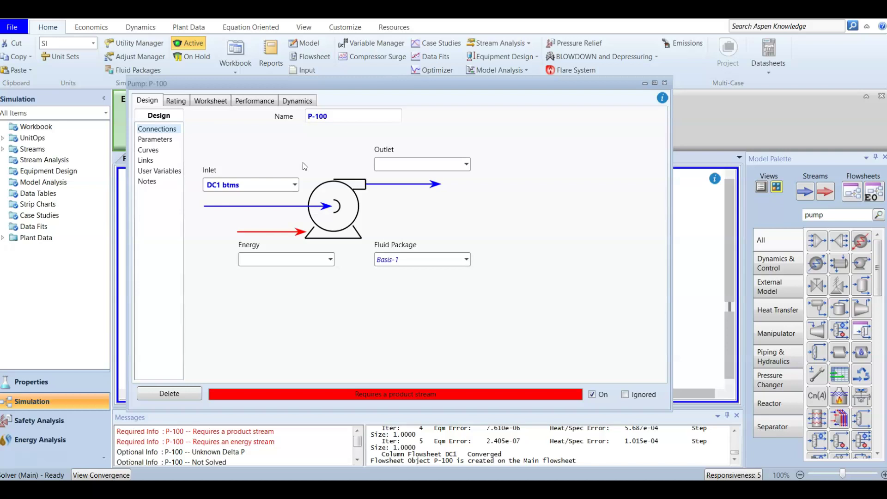
pyautogui.click(397, 162)
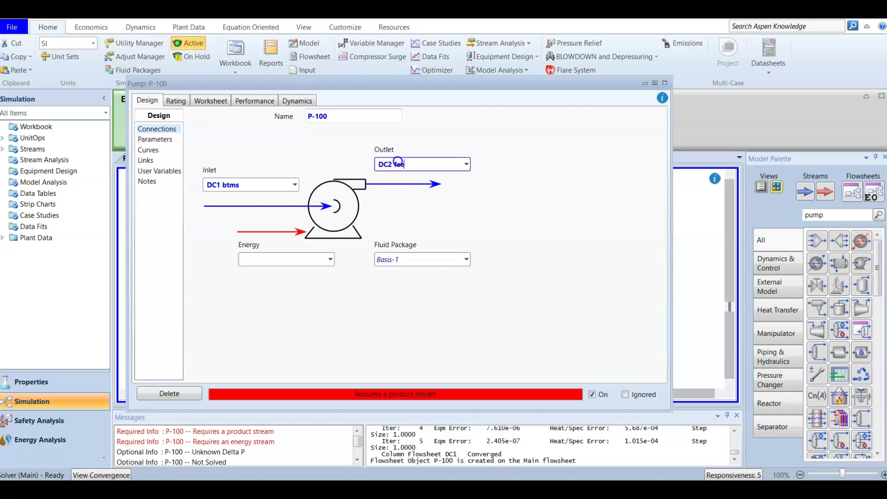
pyautogui.press('Return')
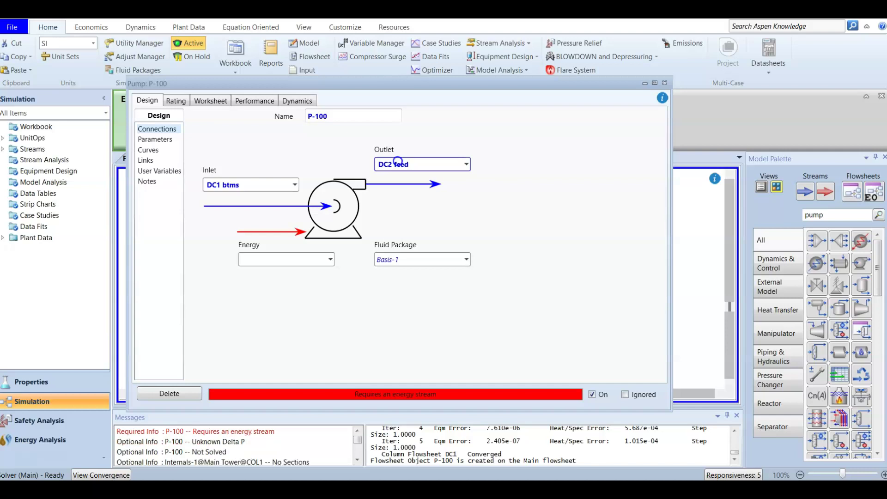
pyautogui.click(256, 259)
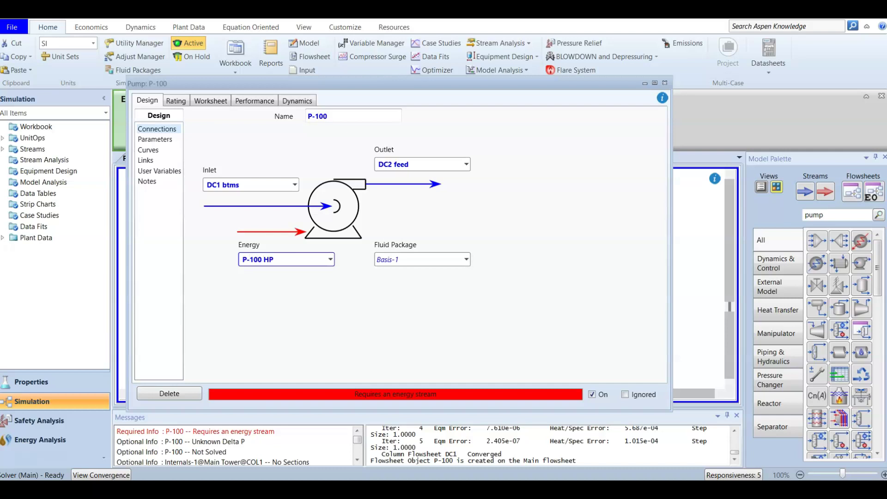
pyautogui.press('Return')
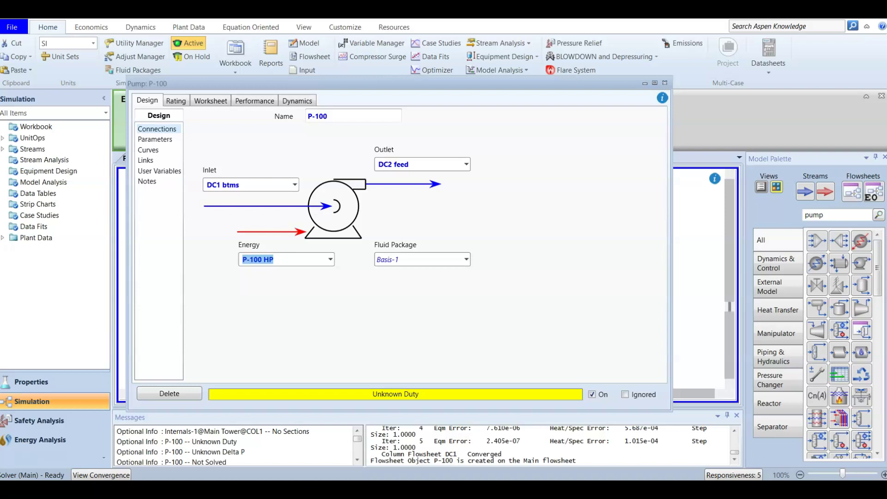
pyautogui.click(166, 139)
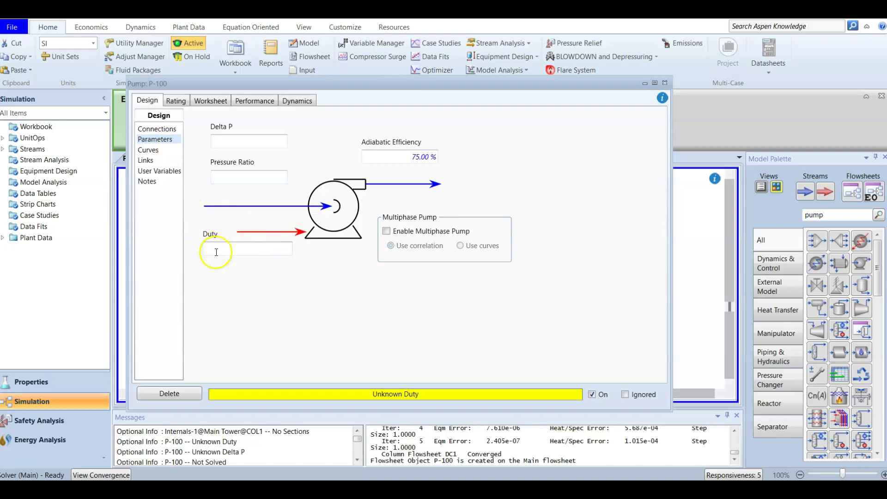
pyautogui.click(665, 83)
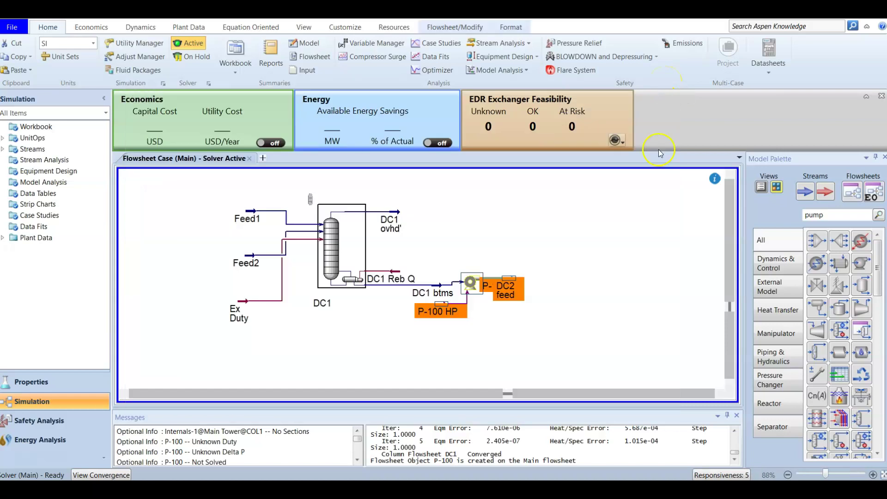
# Step: Set the pressure of the DC2 feed stream to 2792 kPa
pyautogui.doubleClick(506, 278)
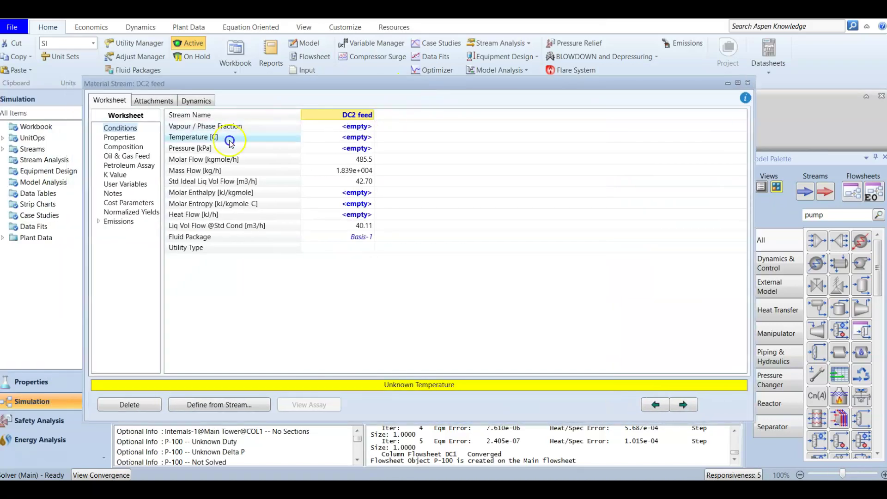
pyautogui.click(357, 149)
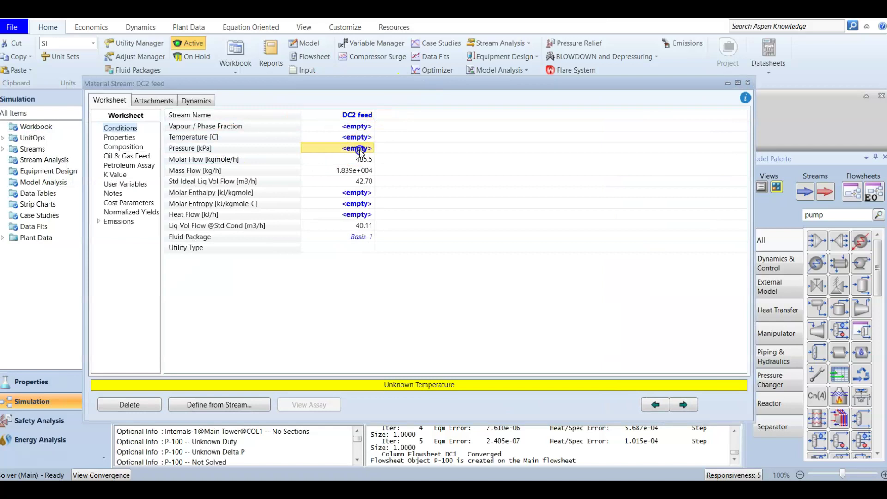
pyautogui.write('2792')
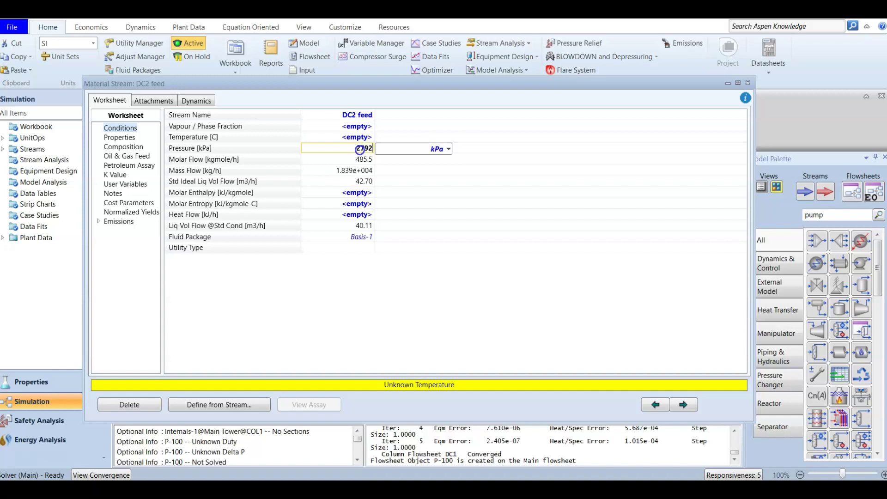
pyautogui.press('Return')
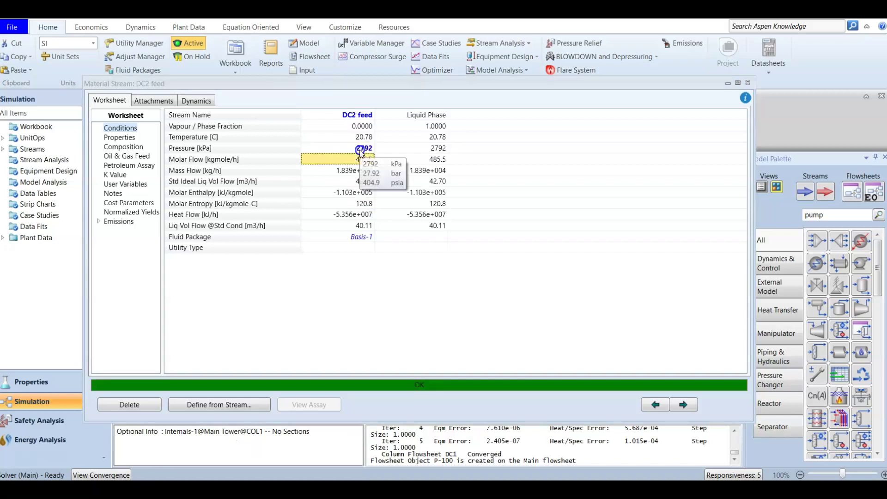
pyautogui.click(748, 83)
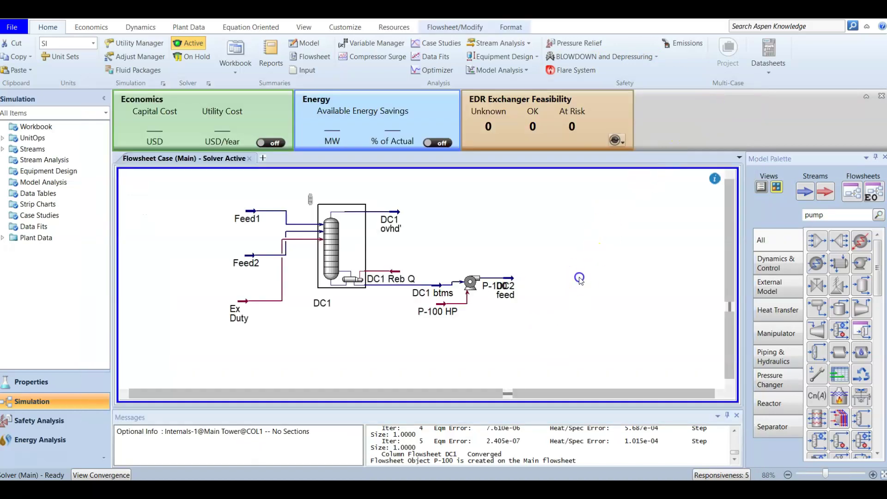
# Step: Review pump P-100's design parameters and compare the inlet and outlet temperatures and pressures in its worksheet, and close the pump
pyautogui.doubleClick(470, 283)
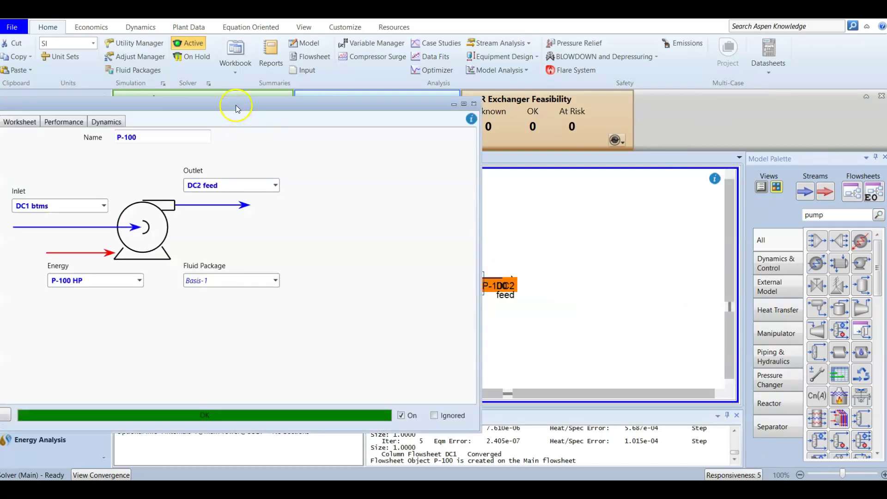
pyautogui.moveTo(235, 104); pyautogui.dragTo(439, 82)
pyautogui.click(178, 137)
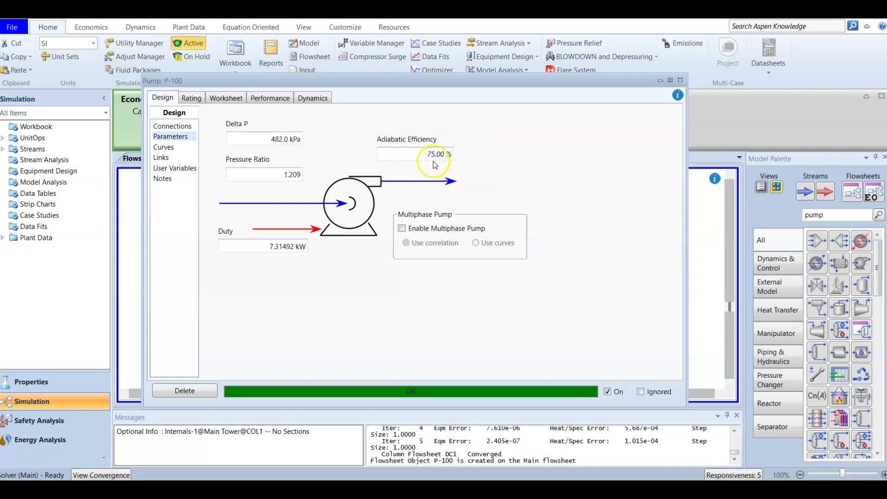
pyautogui.click(222, 99)
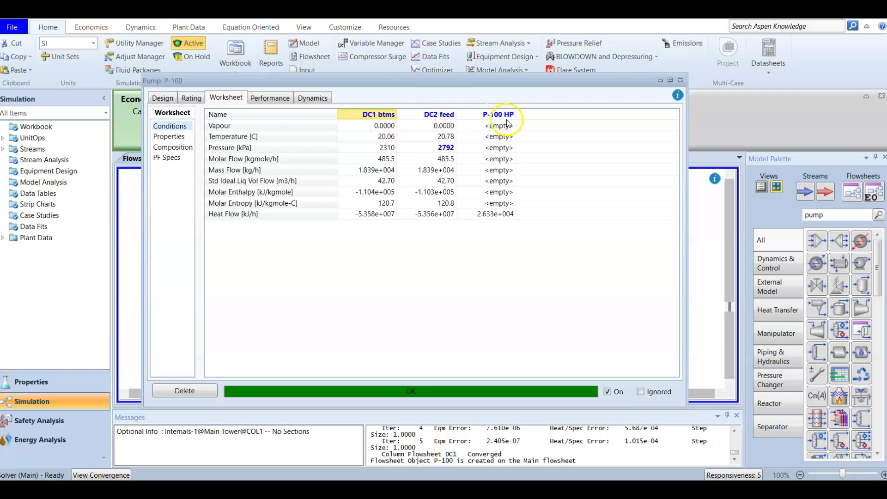
pyautogui.click(381, 137)
pyautogui.click(430, 135)
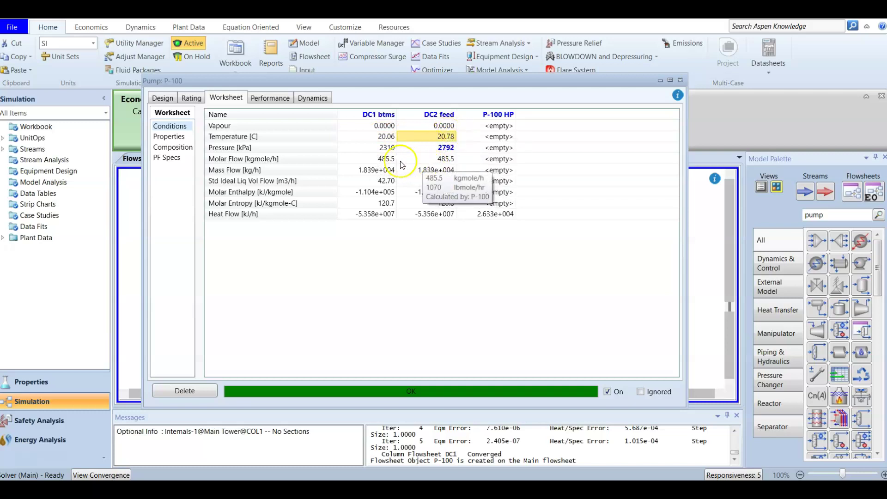
pyautogui.click(375, 147)
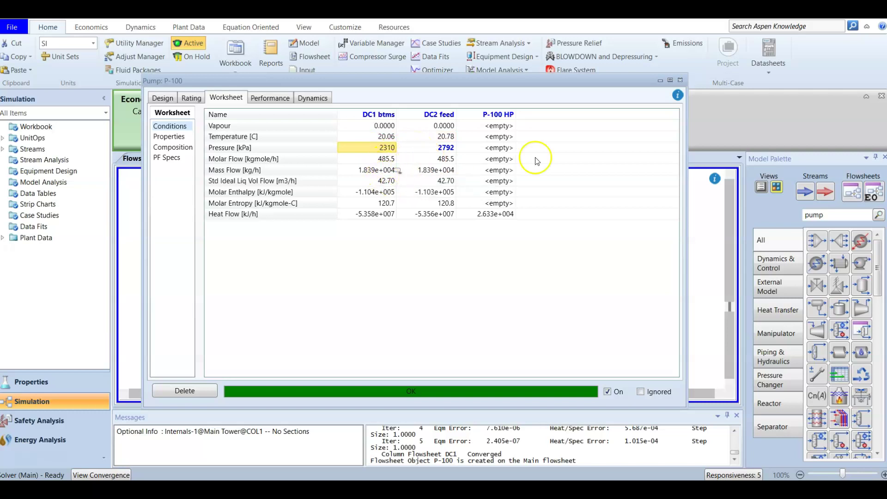
pyautogui.click(680, 80)
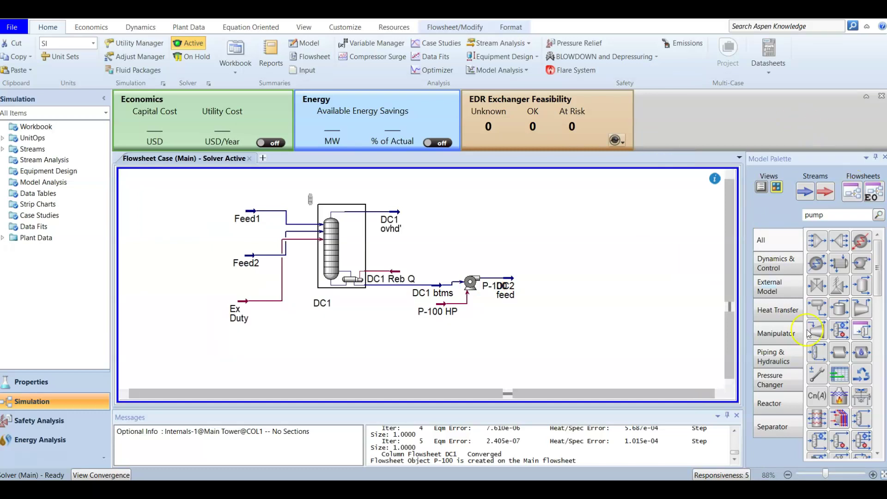
# Step: Place a distillation column downstream of pump P-100 and move the DC2 feed stream farther from the pump
pyautogui.click(775, 427)
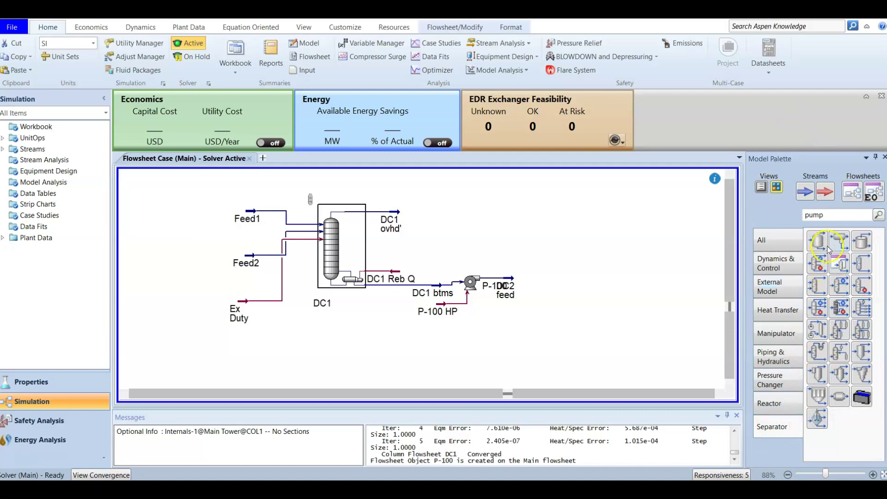
pyautogui.moveTo(818, 263); pyautogui.dragTo(637, 339)
pyautogui.moveTo(508, 280); pyautogui.dragTo(535, 278)
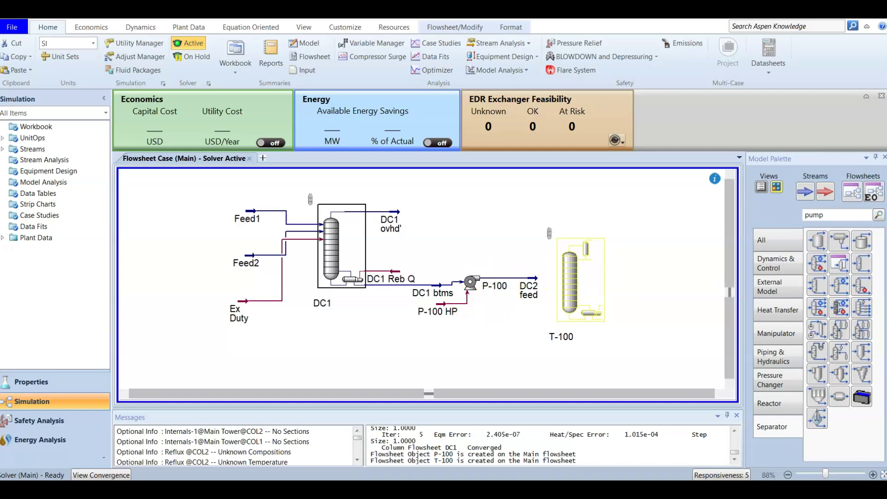
# Step: Name the new column DC2, give it 14 stages and connect DC2 feed as its inlet at stage 6 of the main tower
pyautogui.click(583, 288)
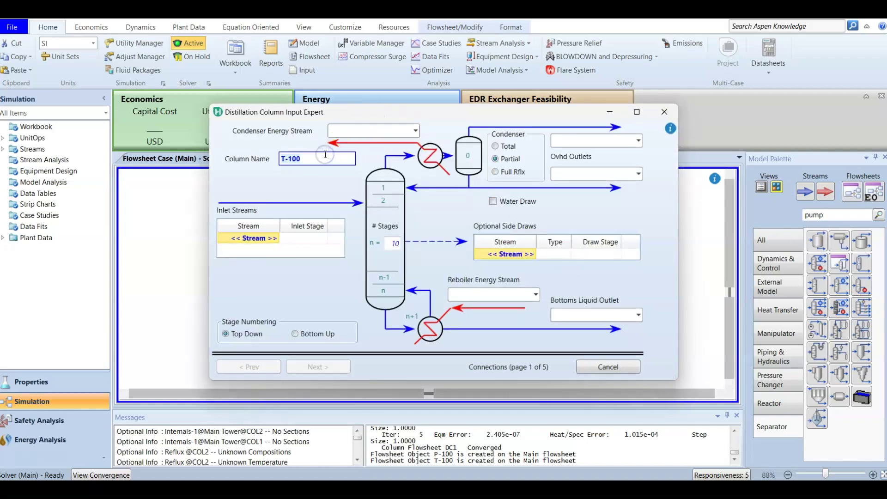
pyautogui.write('DC2')
pyautogui.click(390, 243)
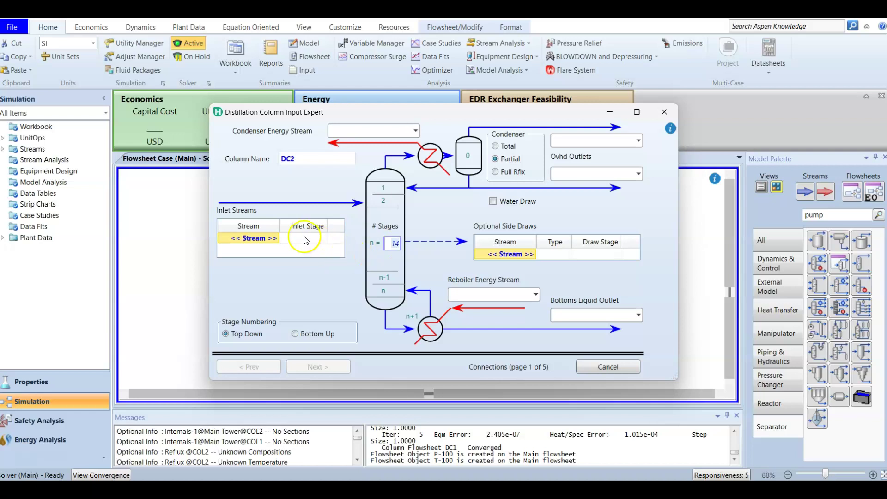
pyautogui.click(276, 240)
pyautogui.click(276, 239)
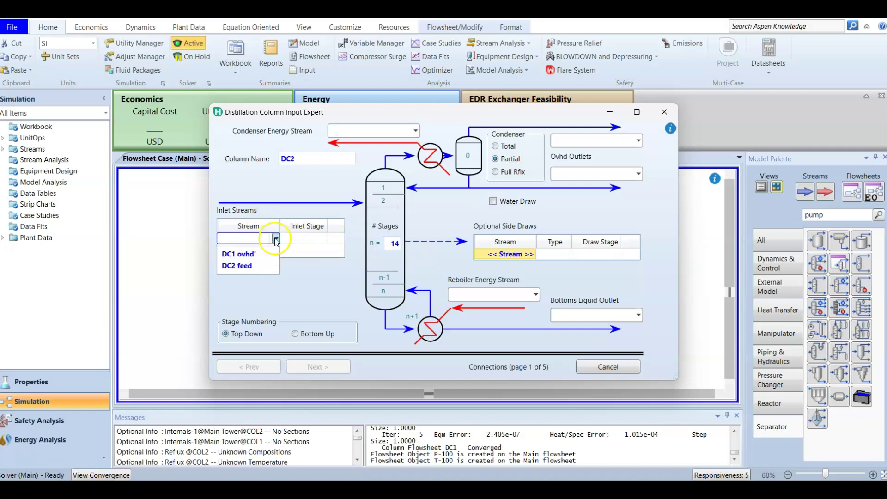
pyautogui.click(261, 265)
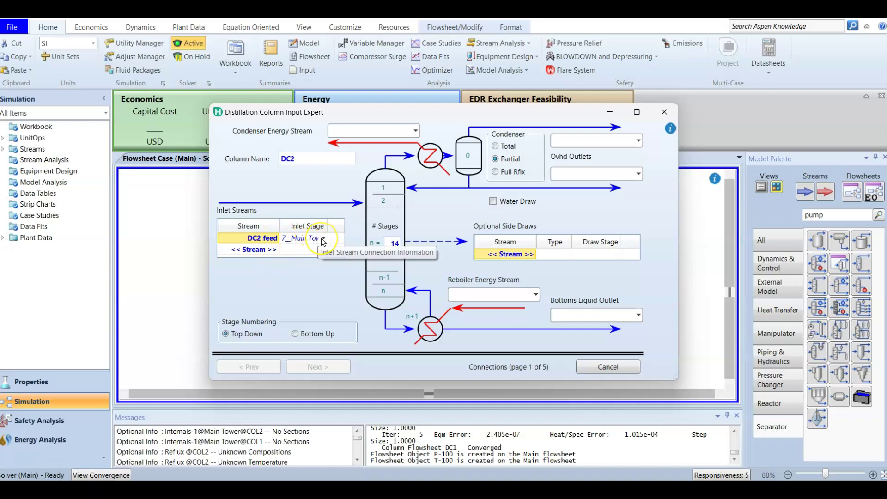
pyautogui.click(324, 238)
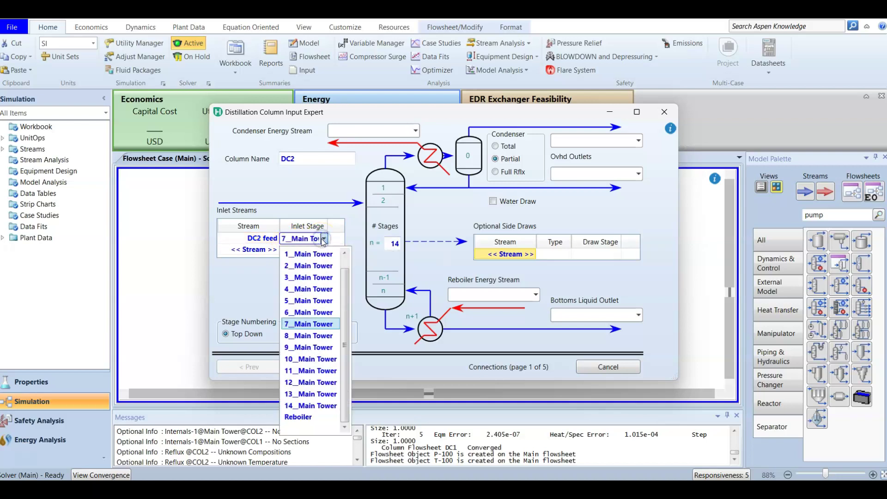
pyautogui.click(315, 310)
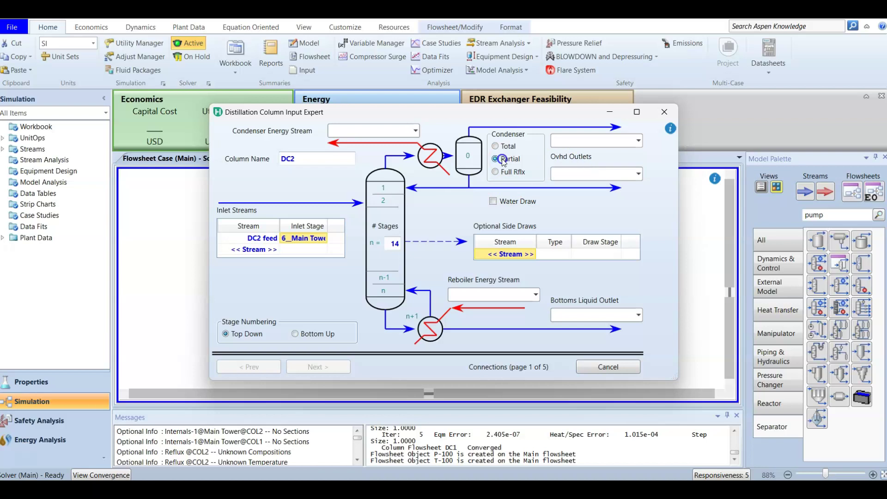
# Step: Name the partial condenser's vapour outlet DC2 ovhd, its liquid outlet DC2 dist and the bottoms liquid outlet DC2 btm
pyautogui.click(573, 140)
pyautogui.write('DC')
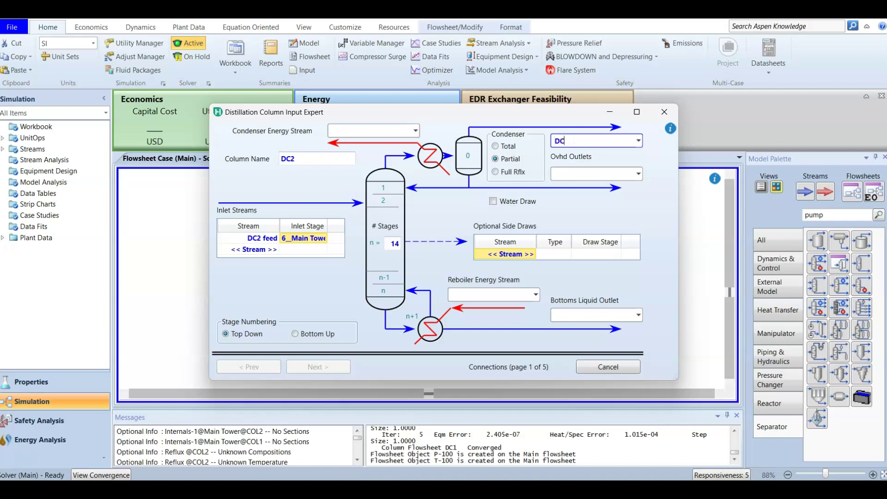
pyautogui.write('2 ovhd')
pyautogui.click(573, 170)
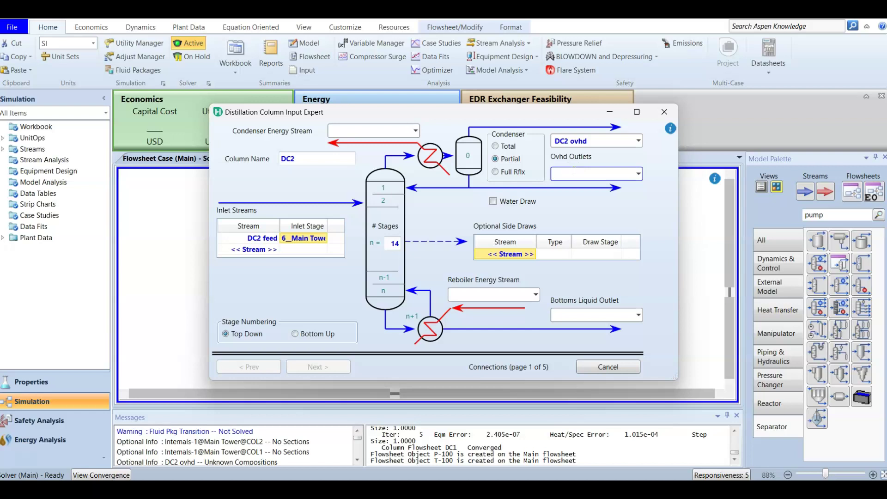
pyautogui.write('DC2 dist')
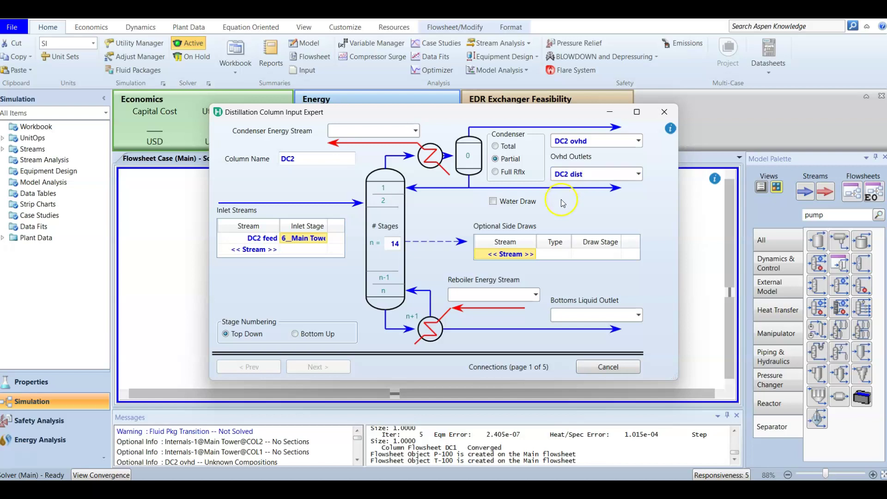
pyautogui.click(592, 187)
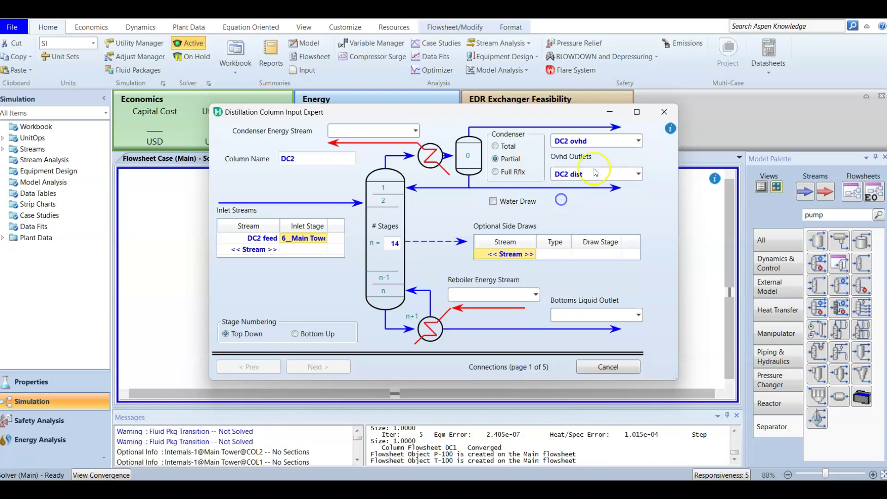
pyautogui.click(589, 312)
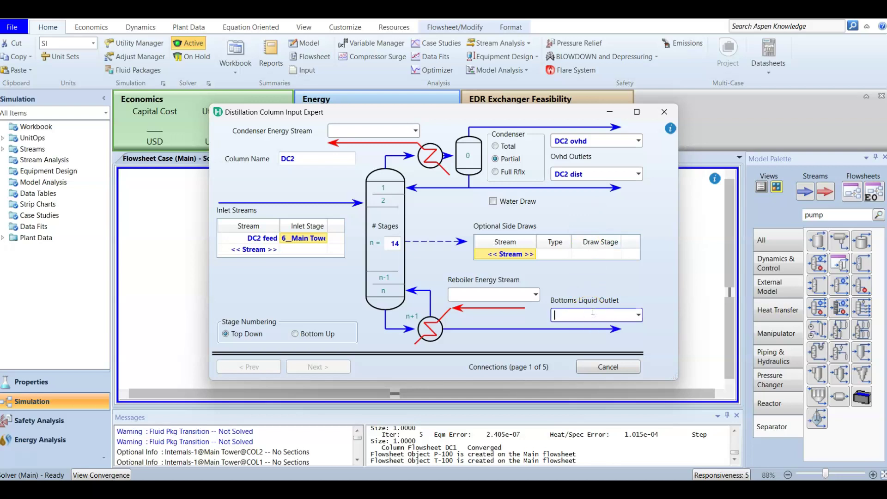
pyautogui.write('DC2 btm')
pyautogui.click(477, 291)
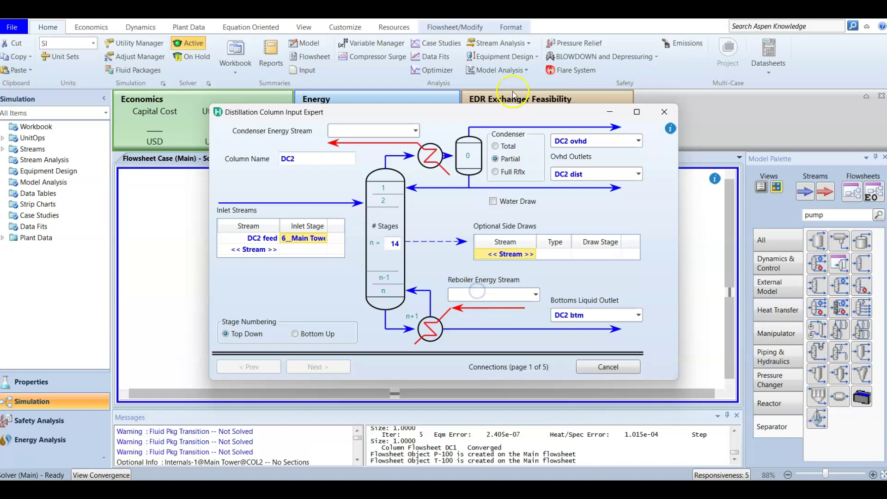
# Step: Name the condenser energy stream DC2 cond Q and the reboiler energy stream DC2 reb Q
pyautogui.click(369, 130)
pyautogui.write('DC2')
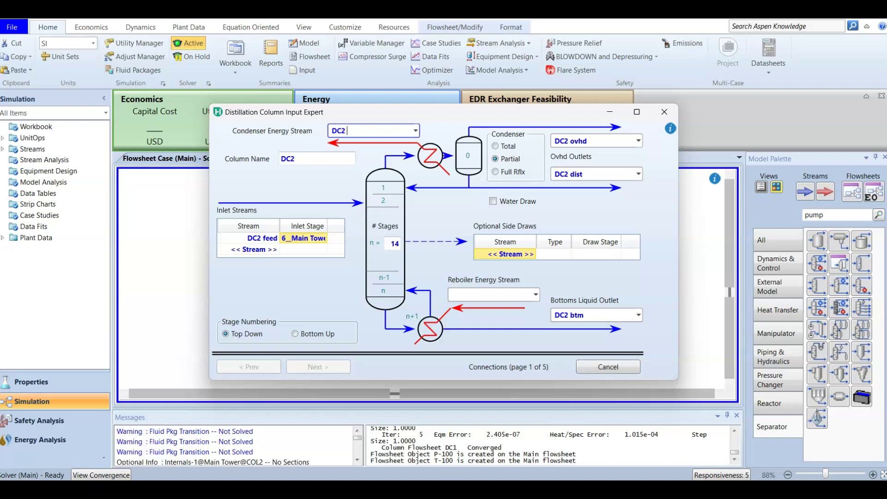
pyautogui.write(' cond Q')
pyautogui.click(459, 294)
pyautogui.write('DC@')
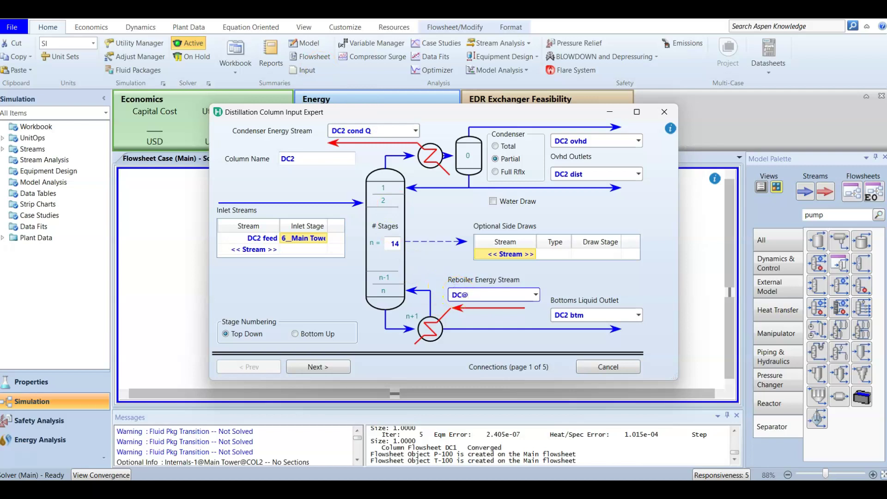
pyautogui.press('BackSpace')
pyautogui.write('2 reb Q')
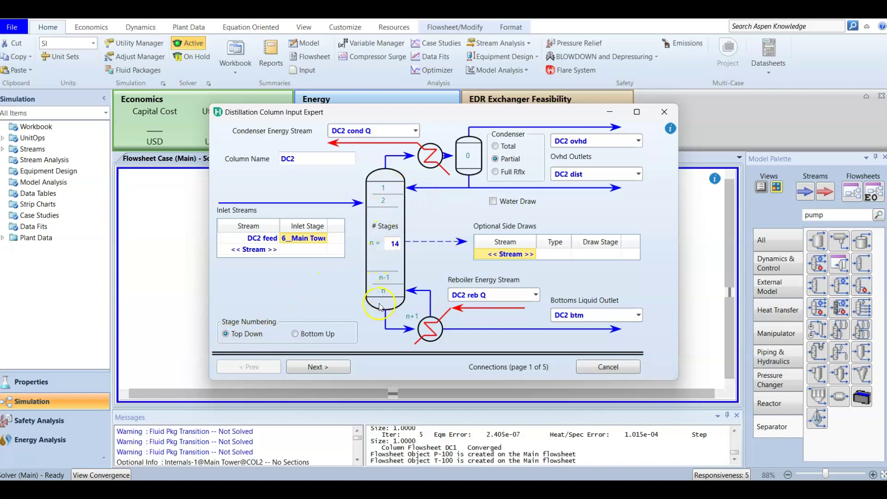
# Step: Keep top-down stage numbering and accept the once-through configuration with a regular Hysys reboiler
pyautogui.click(295, 333)
pyautogui.click(238, 335)
pyautogui.click(314, 367)
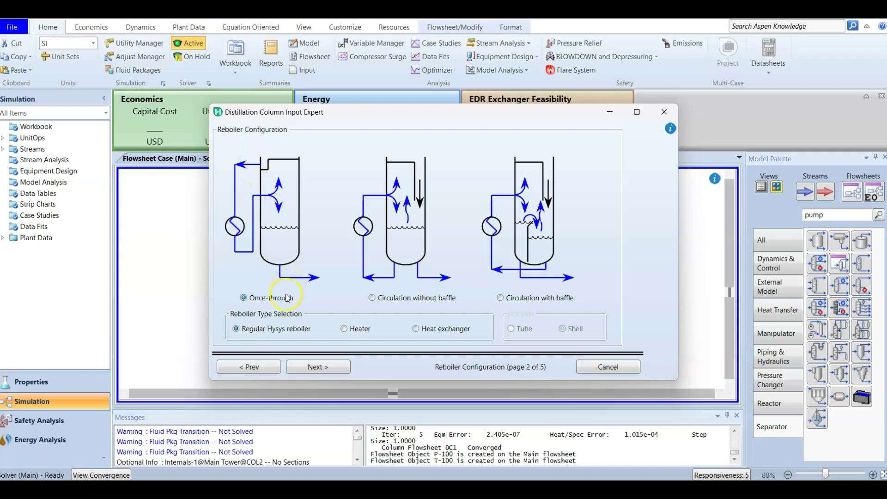
pyautogui.click(328, 370)
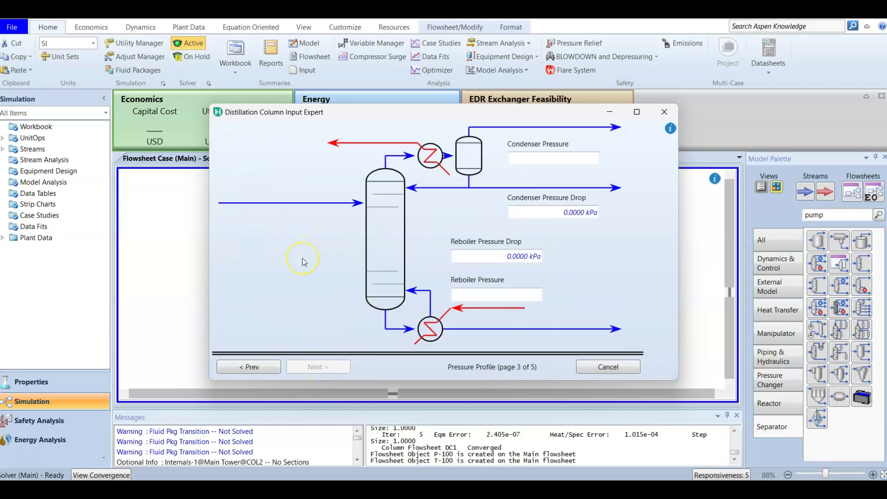
# Step: Set the condenser pressure to 2723 kPa with a 35 kPa drop, and the reboiler pressure to 2792 kPa with a 0 kPa drop
pyautogui.click(541, 160)
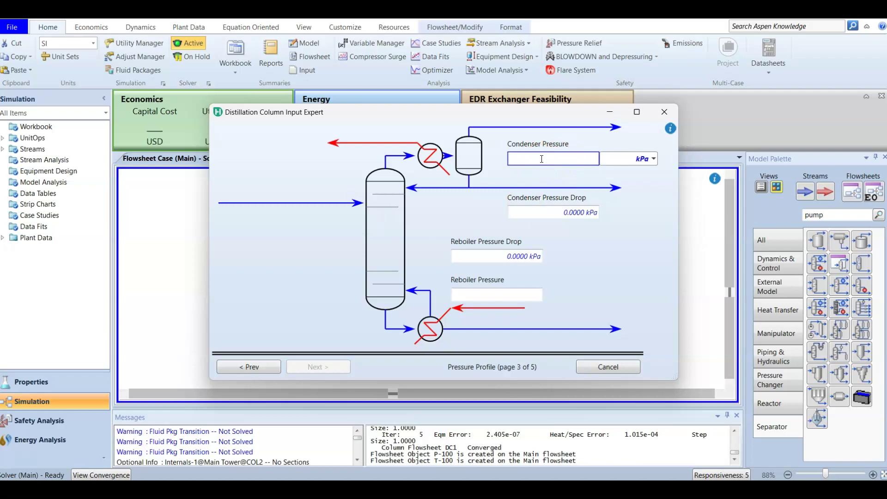
pyautogui.write('2723')
pyautogui.click(558, 212)
pyautogui.write('35')
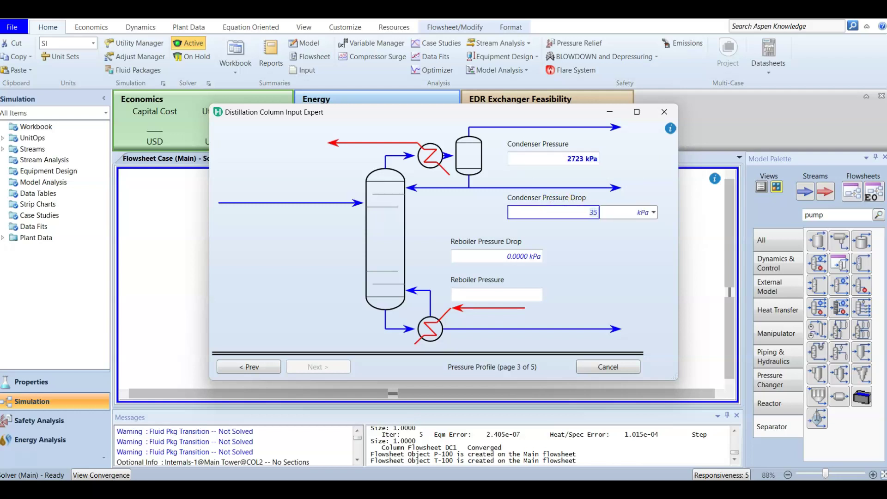
pyautogui.click(504, 257)
pyautogui.write('0')
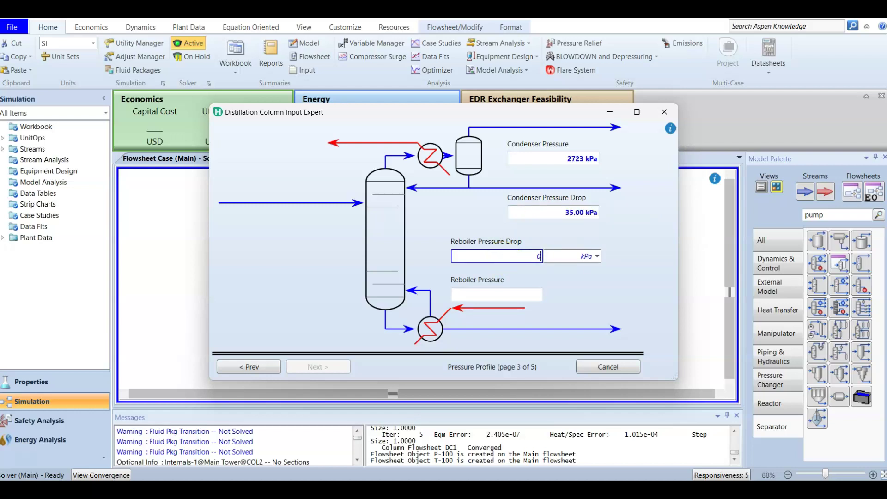
pyautogui.click(482, 296)
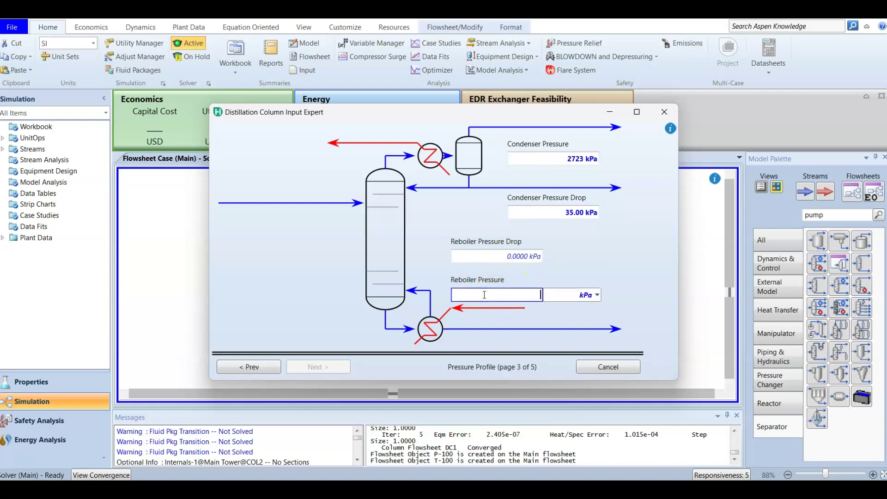
pyautogui.write('2792')
pyautogui.press('Return')
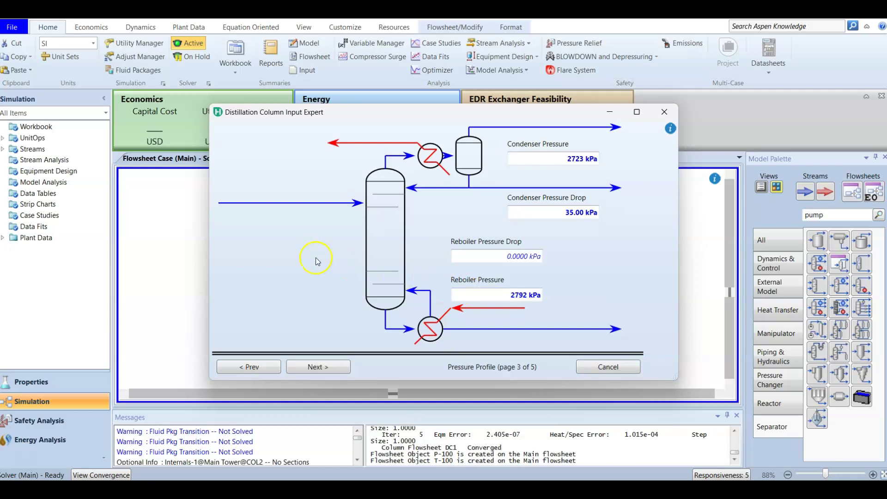
pyautogui.click(320, 370)
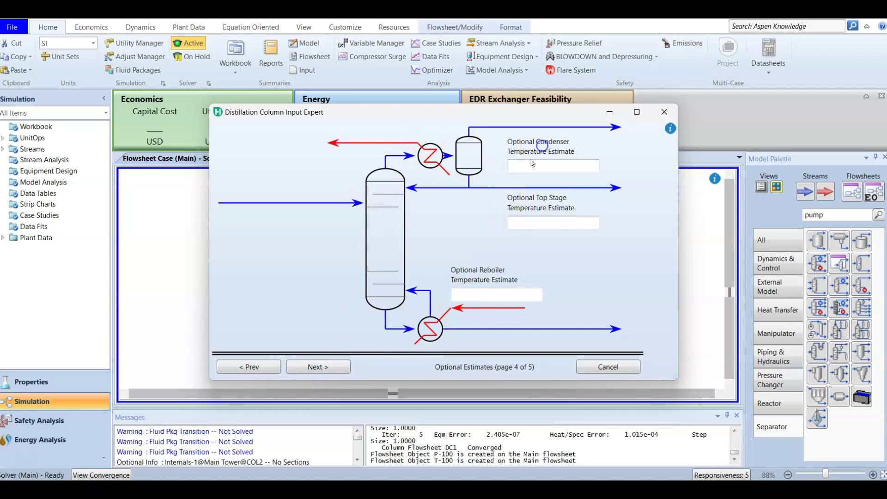
# Step: Enter temperature estimates of -4 C for the condenser and 93.3 C for the reboiler, and accept them
pyautogui.click(563, 166)
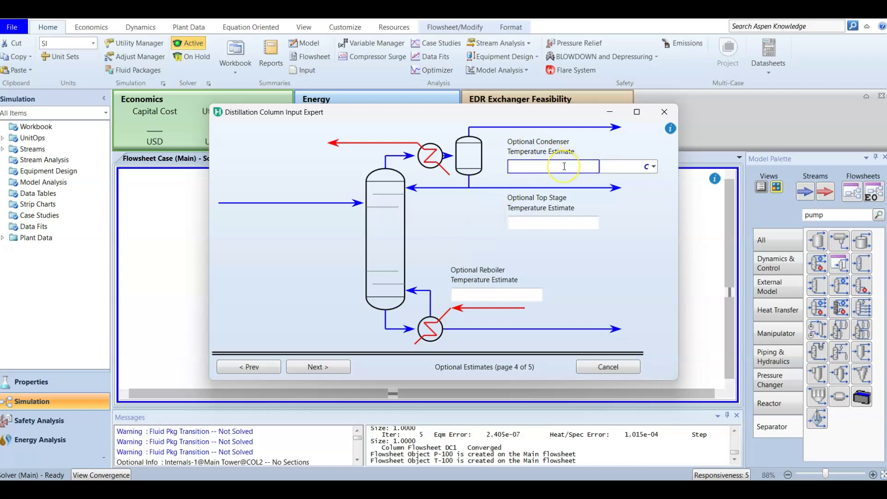
pyautogui.write('-4.000 C')
pyautogui.press('Return')
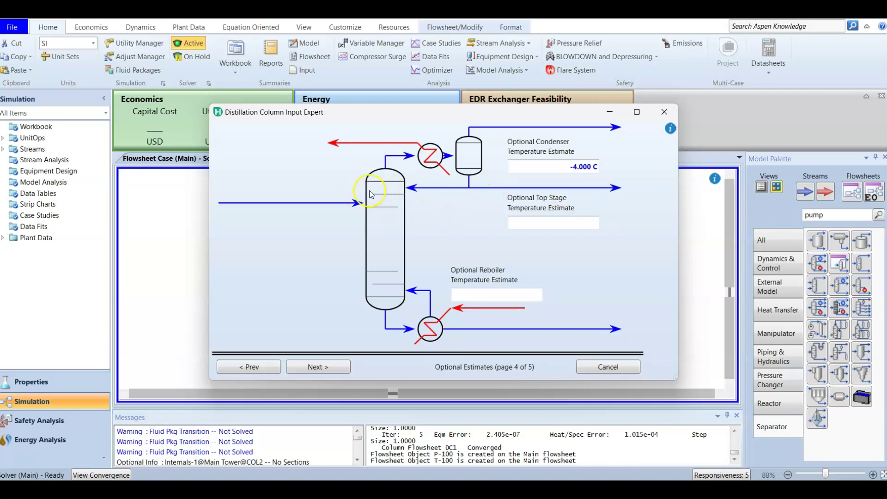
pyautogui.click(489, 298)
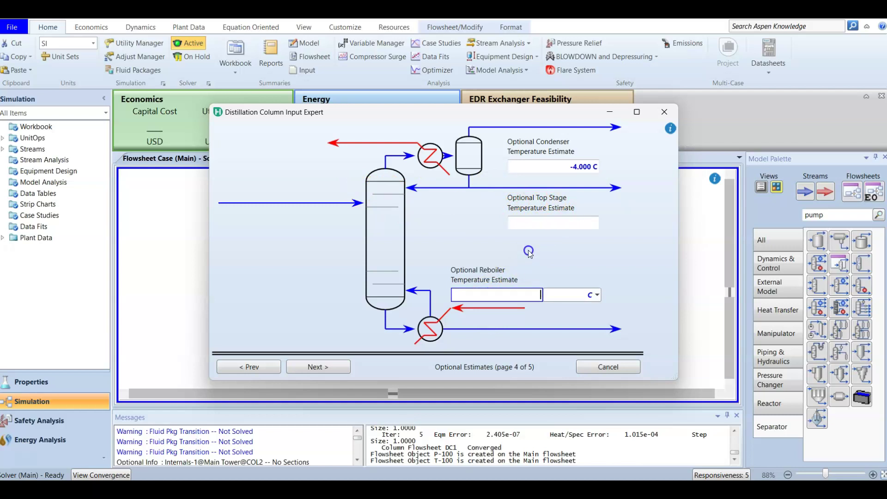
pyautogui.write('93.3')
pyautogui.press('Return')
pyautogui.click(335, 368)
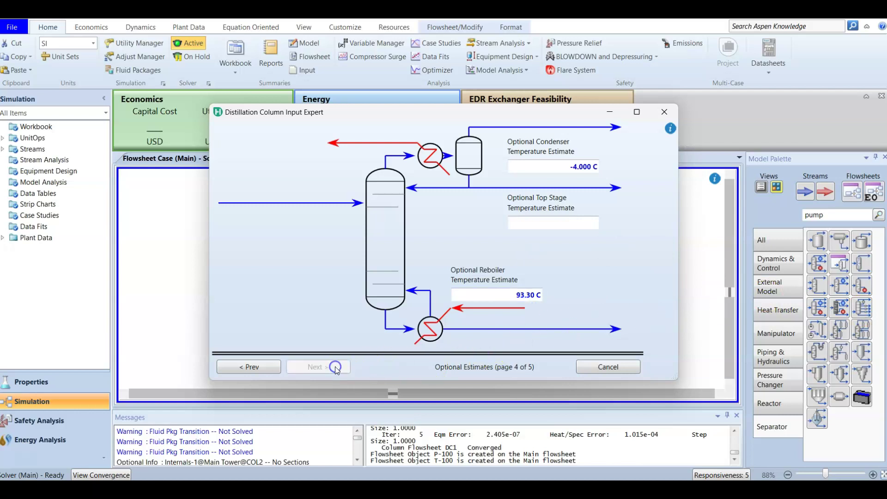
# Step: Set DC2's reflux ratio to 2.5 and keep the flow basis as Molar
pyautogui.click(458, 216)
pyautogui.click(457, 215)
pyautogui.write('2.5')
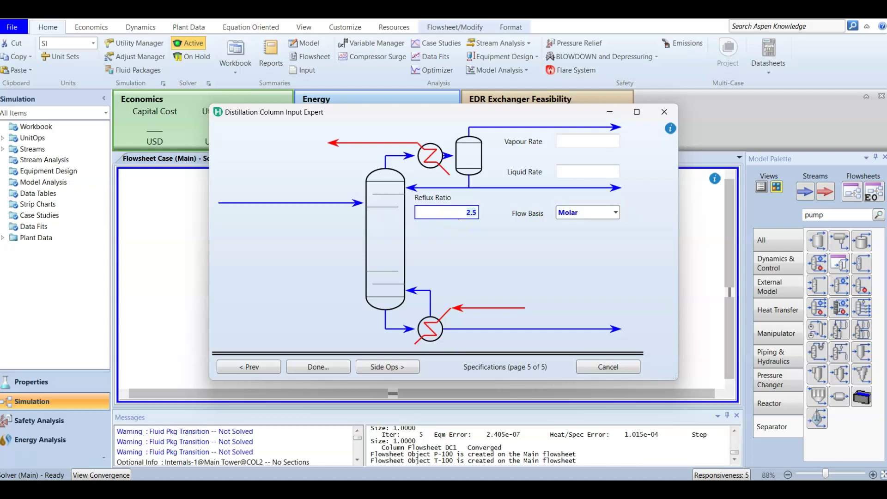
pyautogui.click(571, 215)
pyautogui.click(619, 213)
pyautogui.click(616, 213)
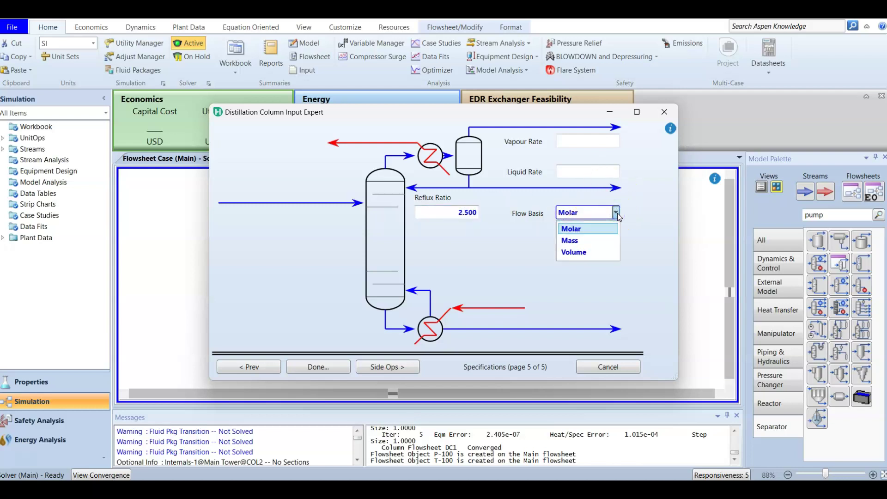
pyautogui.click(618, 213)
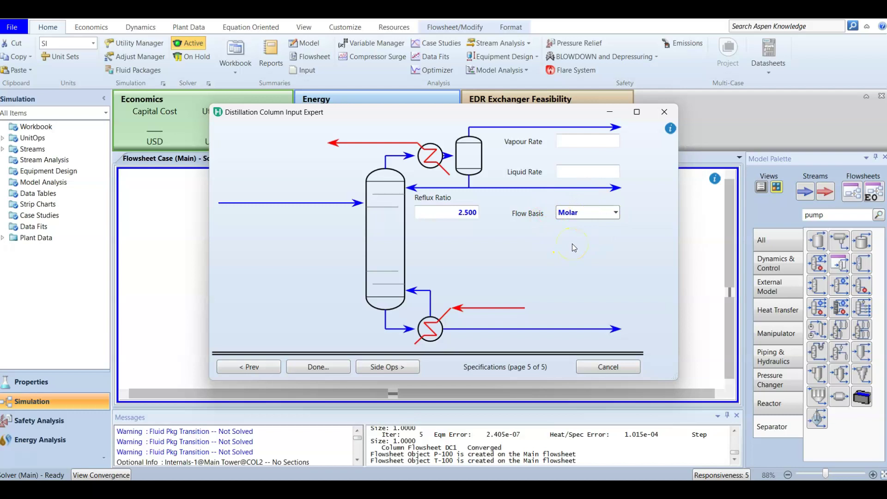
# Step: Set the condenser's liquid rate to 0 kgmole/h and its vapour rate to 317.5 kgmole/h
pyautogui.click(585, 174)
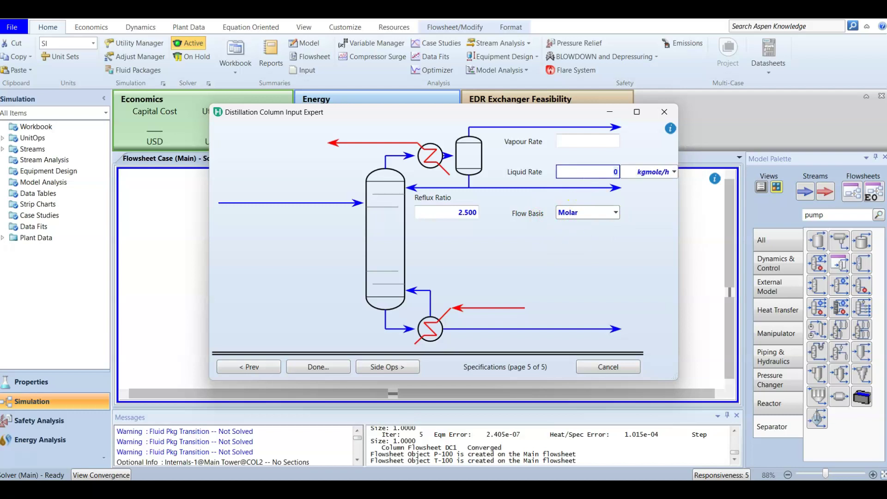
pyautogui.click(592, 244)
pyautogui.click(580, 144)
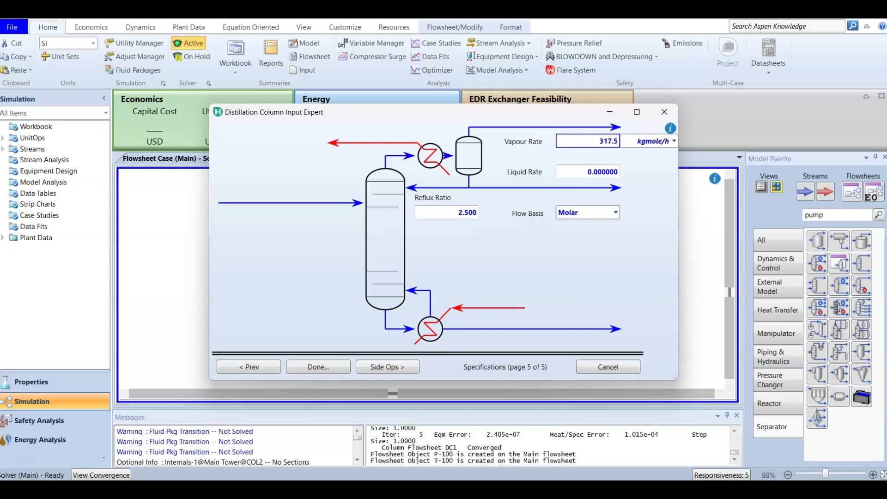
# Step: Finish the column input expert and run column DC2
pyautogui.click(323, 365)
pyautogui.moveTo(275, 117); pyautogui.dragTo(442, 73)
pyautogui.click(375, 384)
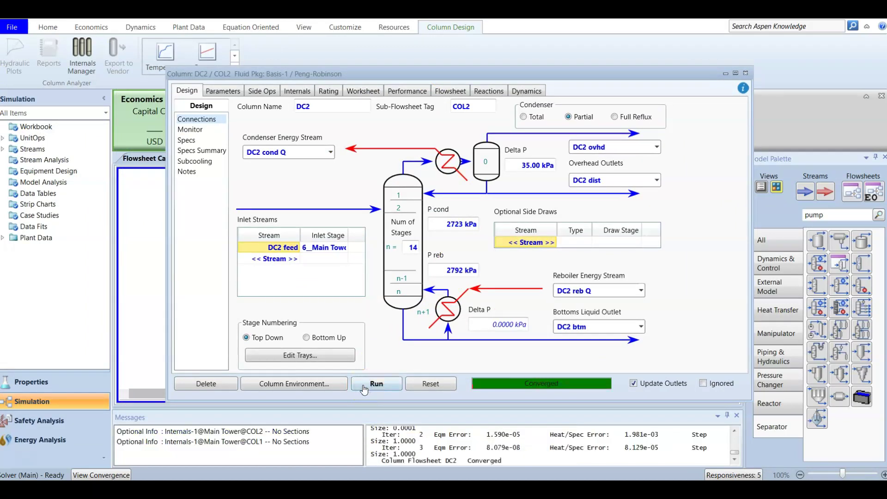
# Step: Deactivate the reflux ratio, overhead vapour rate and distillate rate specifications in DC2's monitor, and reactivate all three
pyautogui.click(192, 131)
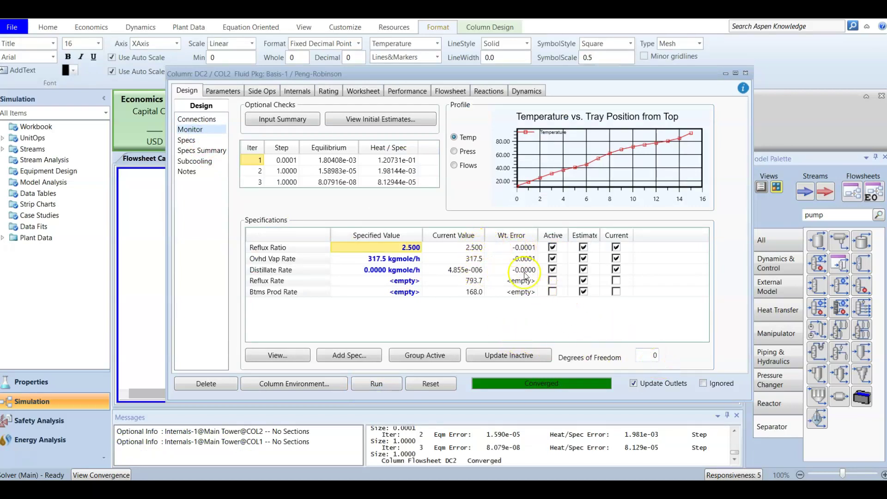
pyautogui.click(552, 269)
pyautogui.click(553, 259)
pyautogui.click(554, 248)
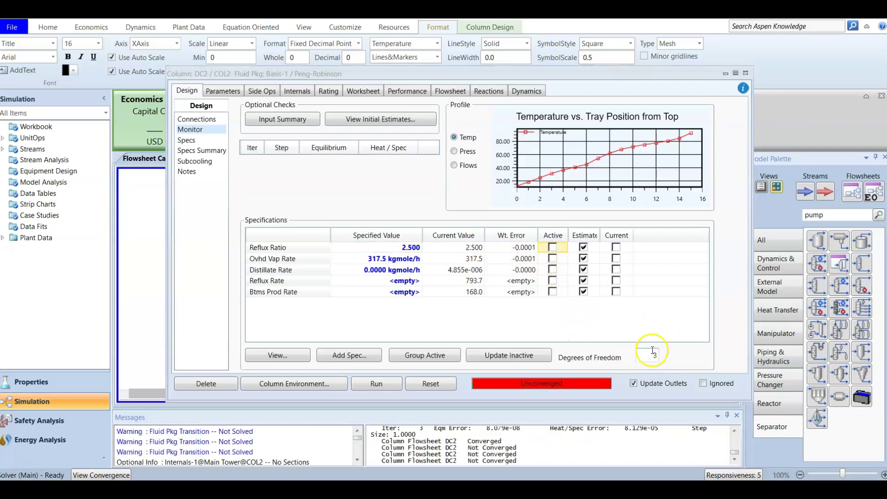
pyautogui.click(552, 247)
pyautogui.click(553, 259)
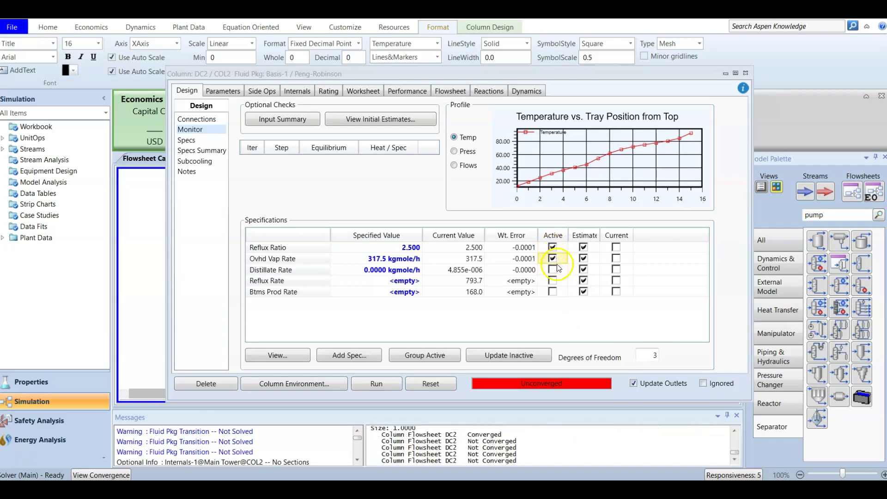
pyautogui.click(553, 270)
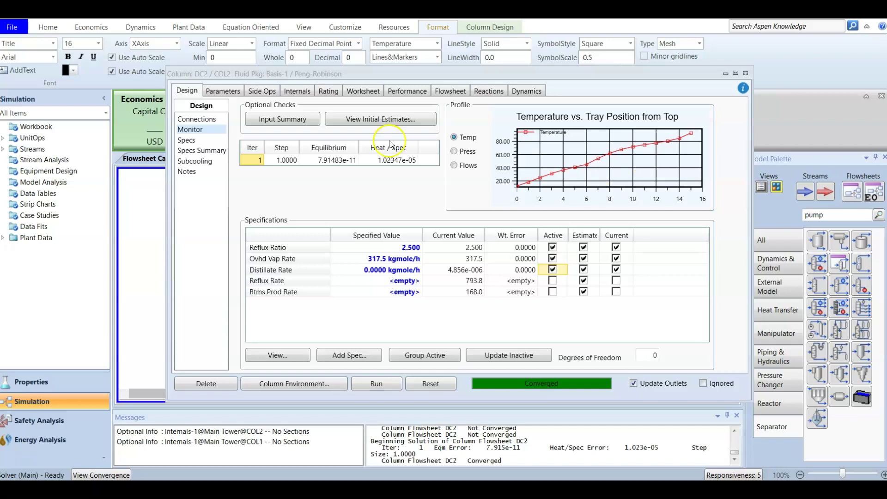
# Step: Examine DC2's performance results, comparing feed and product compositions and the ethane fractions in DC2 ovhd and DC2 dist
pyautogui.click(417, 94)
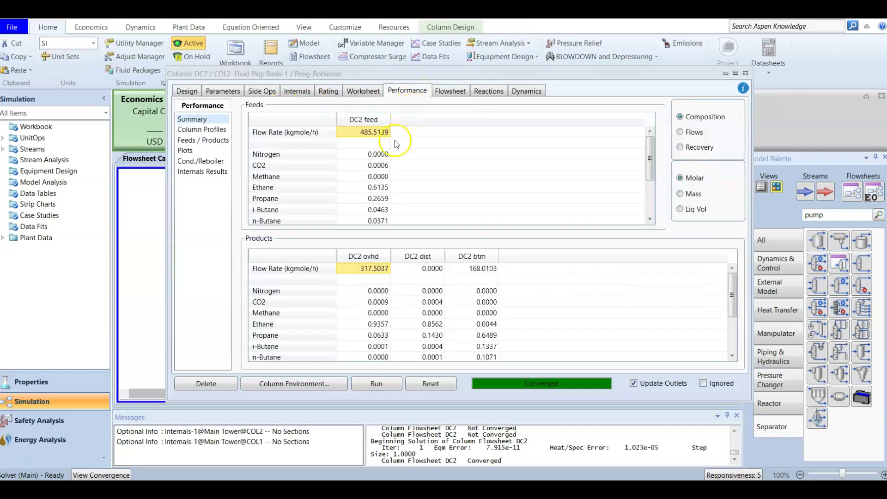
pyautogui.click(212, 142)
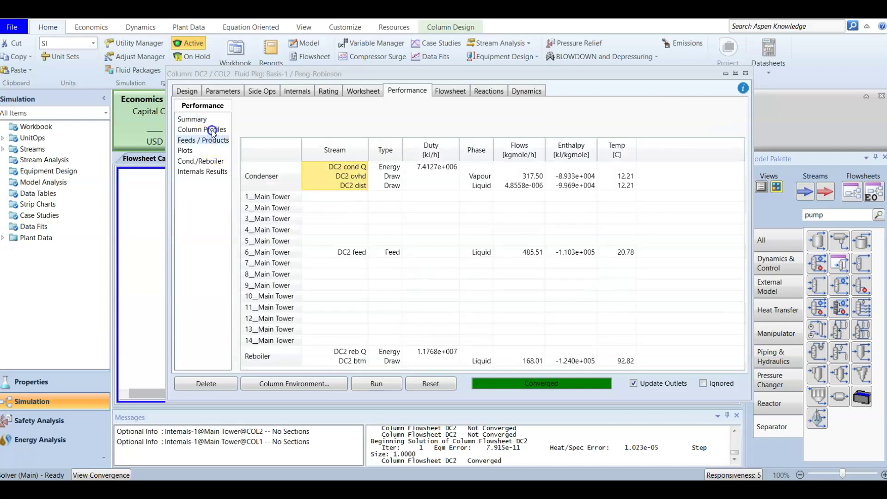
pyautogui.click(212, 130)
pyautogui.click(211, 119)
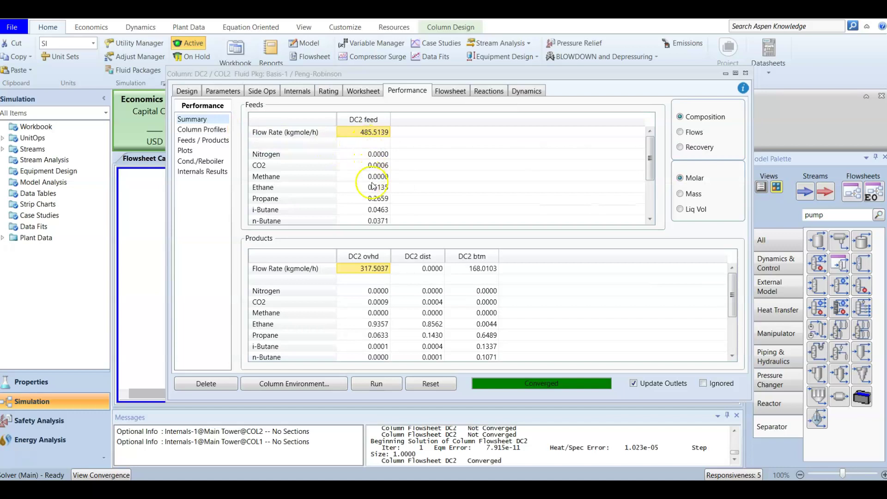
pyautogui.scroll(-2, 376, 170)
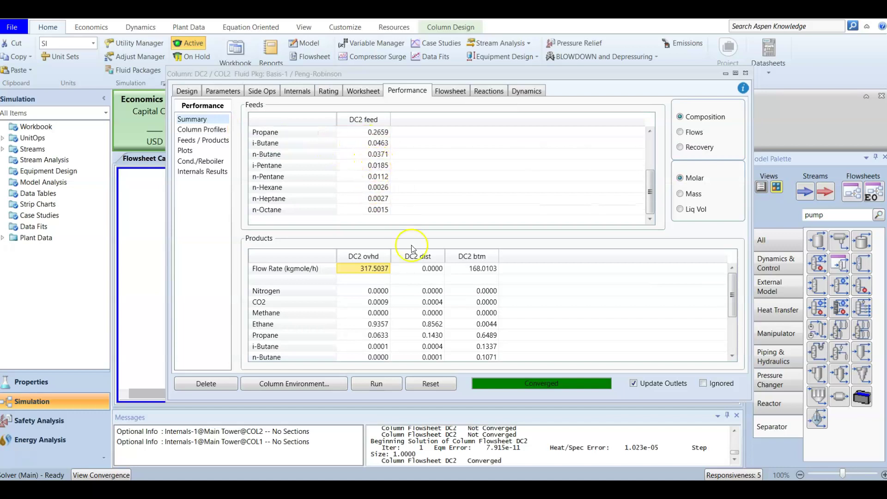
pyautogui.scroll(-1, 415, 277)
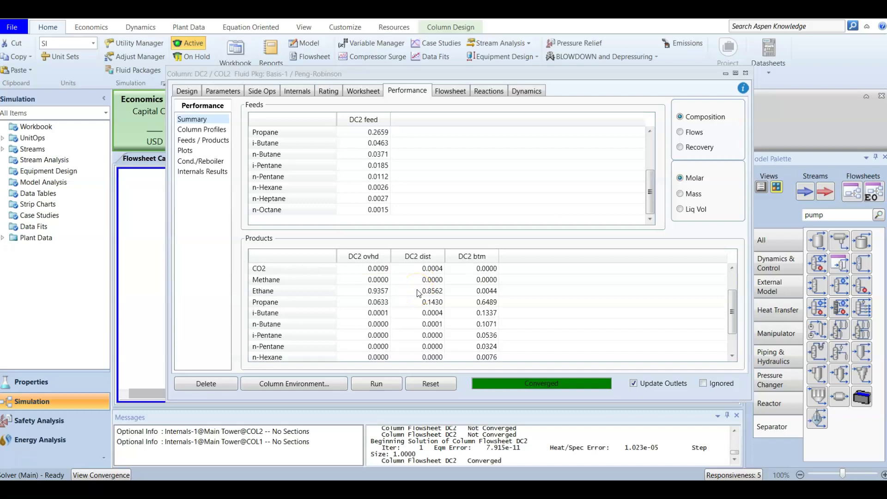
pyautogui.click(369, 292)
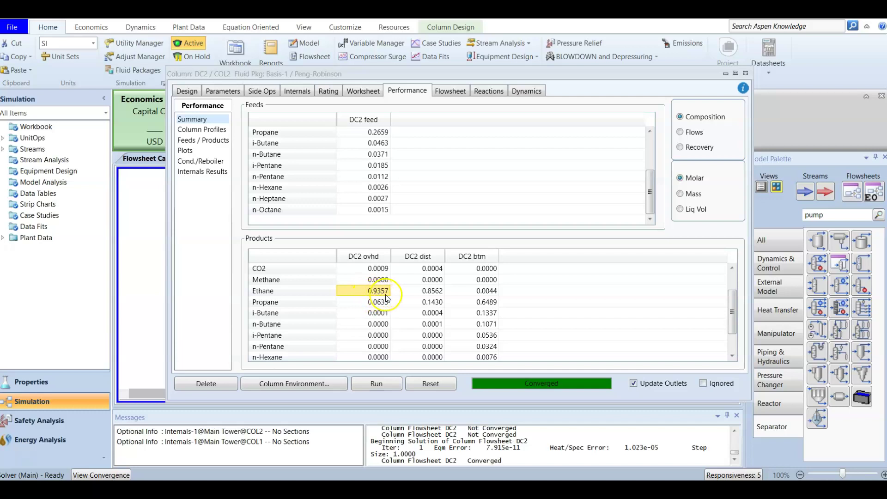
pyautogui.click(418, 292)
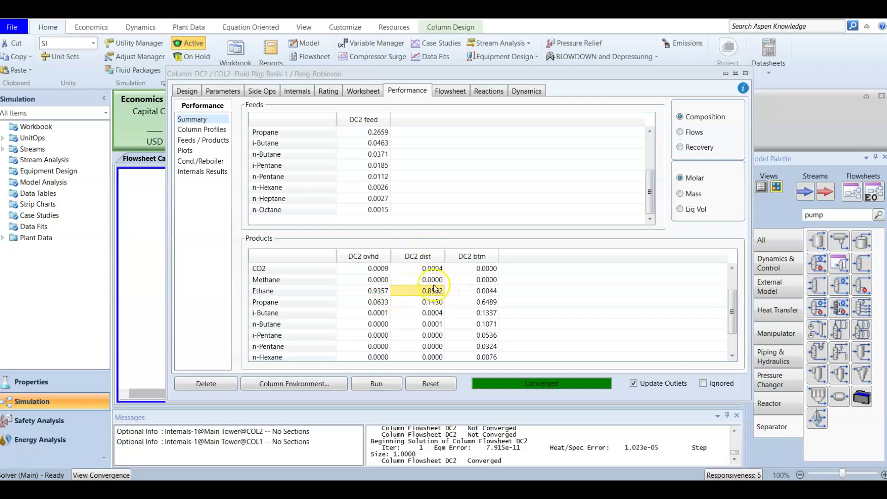
# Step: Close the column window and spread the DC2 ovhd, DC2 dist and DC2 btm streams apart on the flowsheet
pyautogui.moveTo(458, 77); pyautogui.dragTo(486, 341)
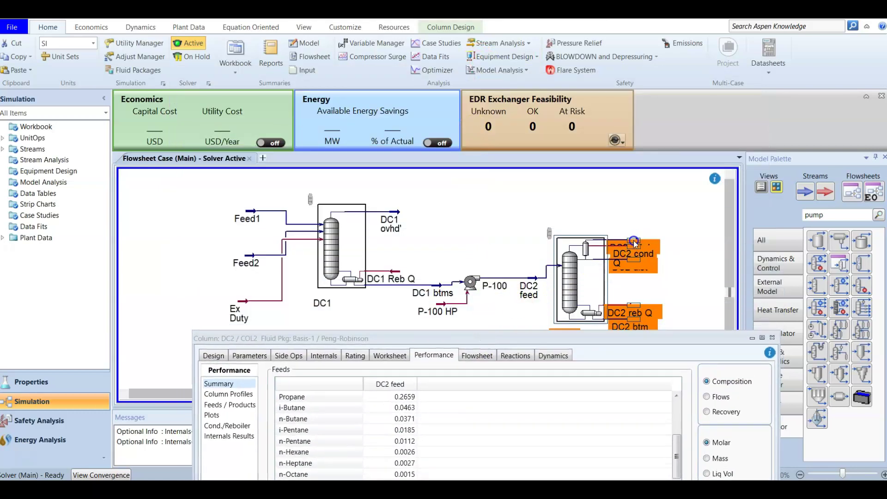
pyautogui.moveTo(508, 337); pyautogui.dragTo(403, 216)
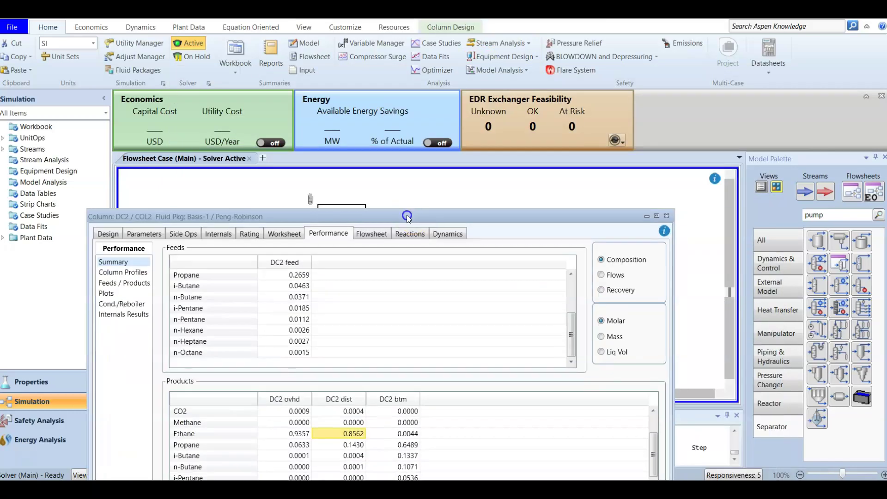
pyautogui.click(665, 216)
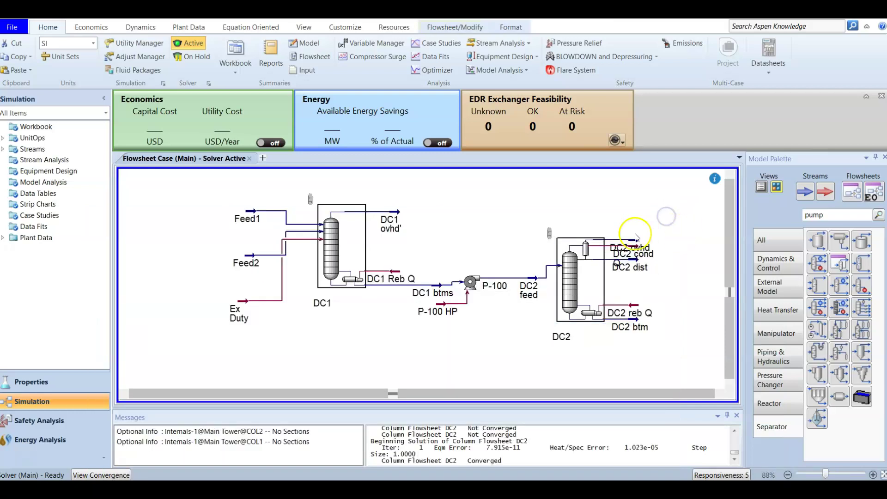
pyautogui.moveTo(631, 241); pyautogui.dragTo(634, 206)
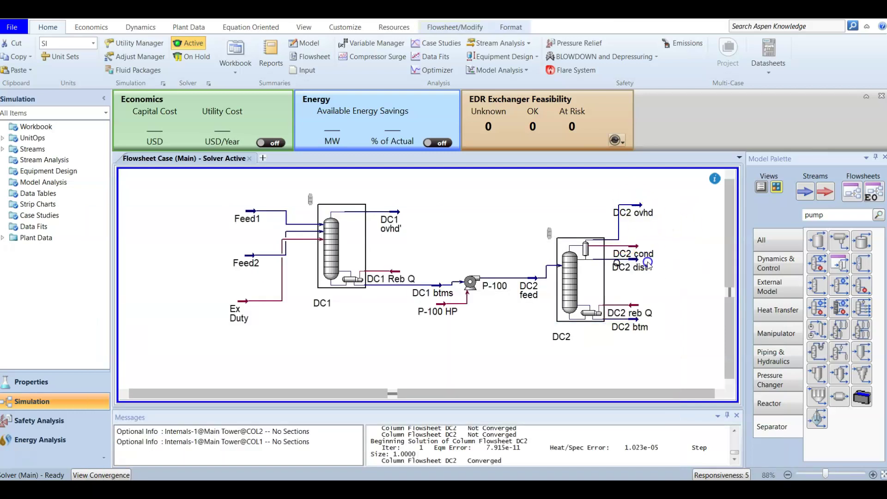
pyautogui.moveTo(635, 260)
pyautogui.moveTo(636, 260); pyautogui.dragTo(654, 281)
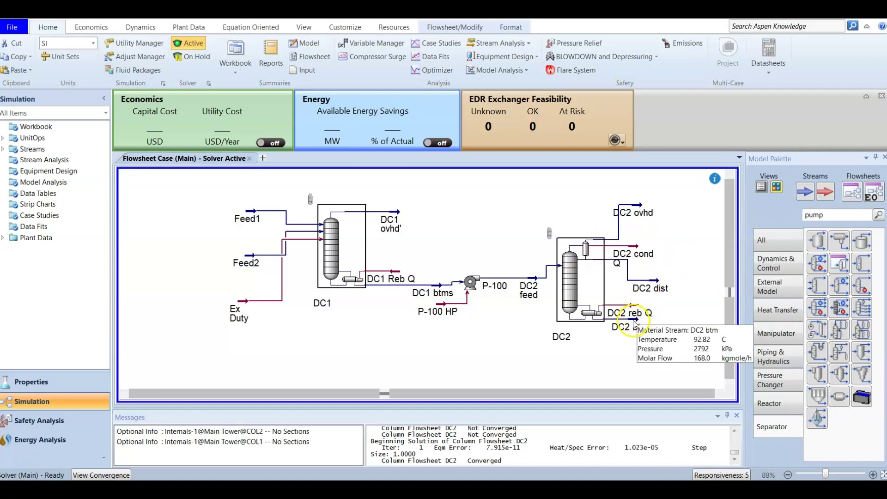
pyautogui.moveTo(628, 326); pyautogui.dragTo(647, 355)
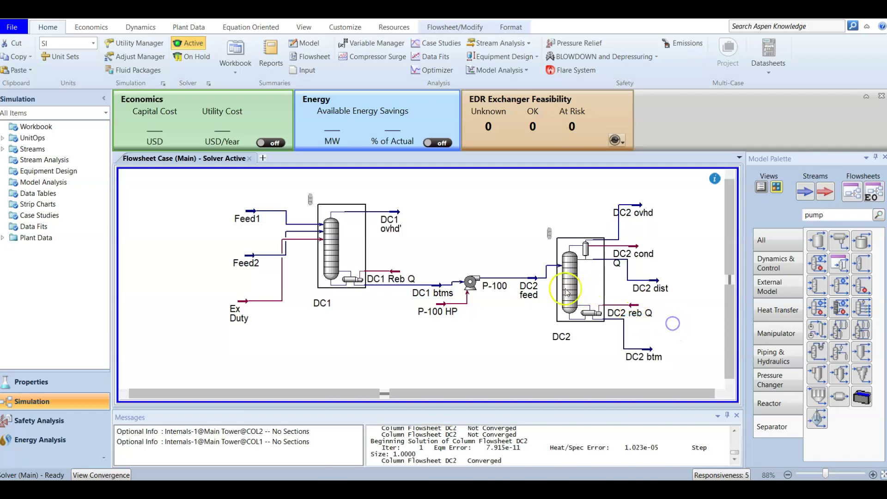
# Step: Reopen column DC2 and review its monitored specifications, including the current bottoms product rate and reflux rate
pyautogui.doubleClick(562, 337)
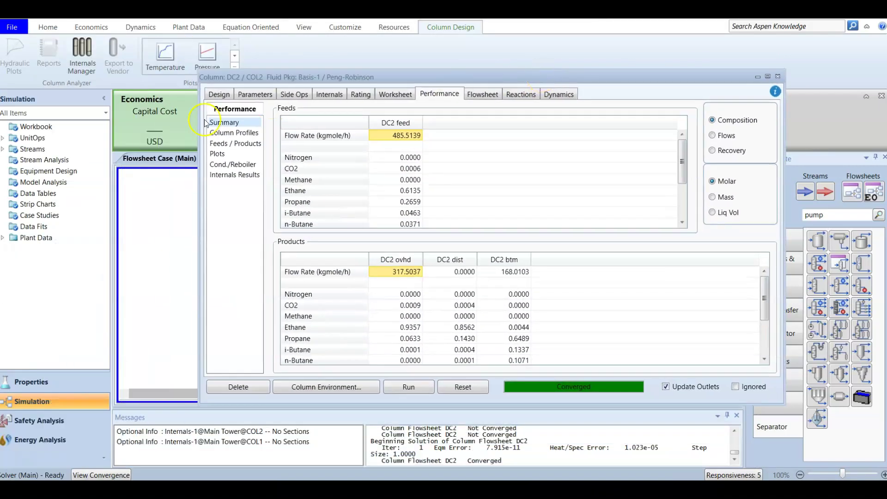
pyautogui.click(219, 95)
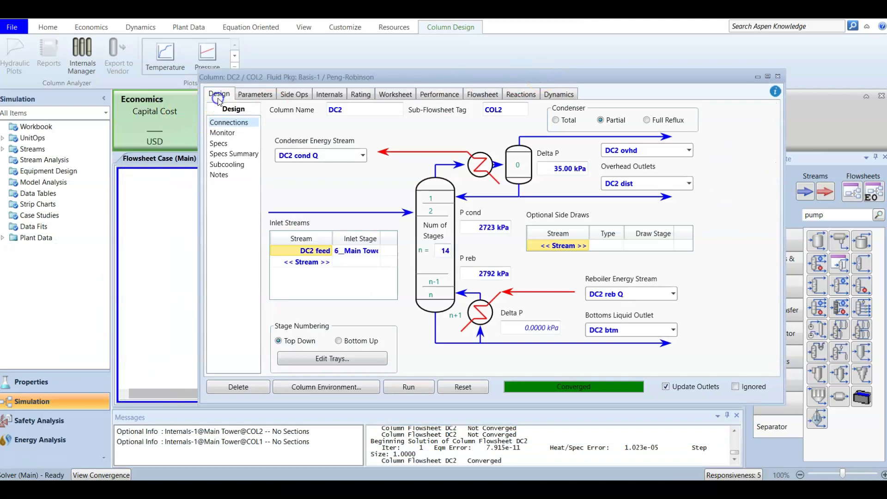
pyautogui.click(233, 133)
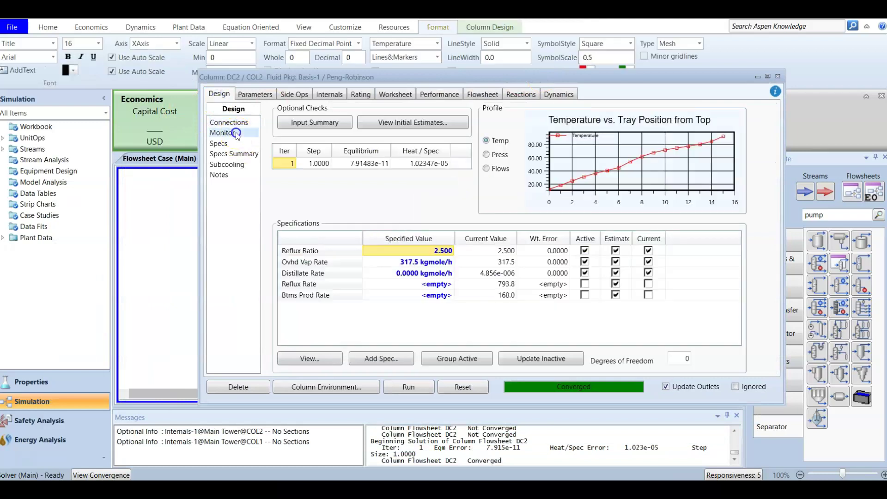
pyautogui.click(375, 281)
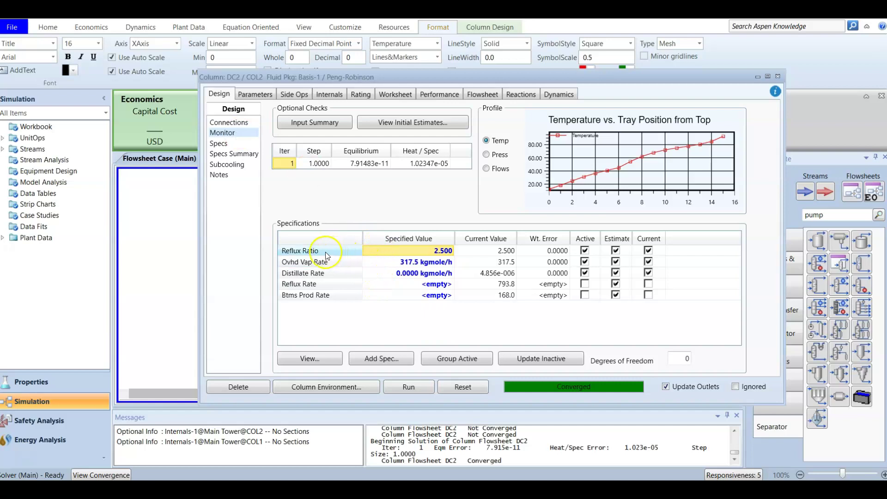
pyautogui.click(338, 273)
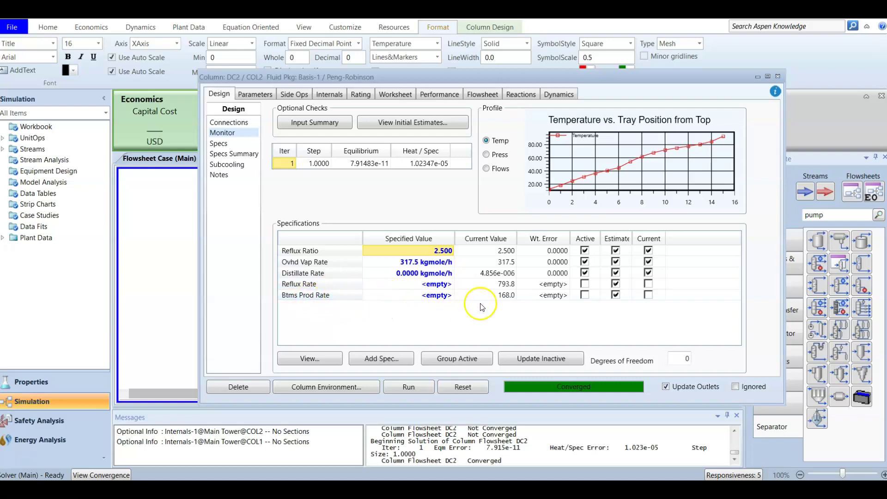
pyautogui.click(495, 300)
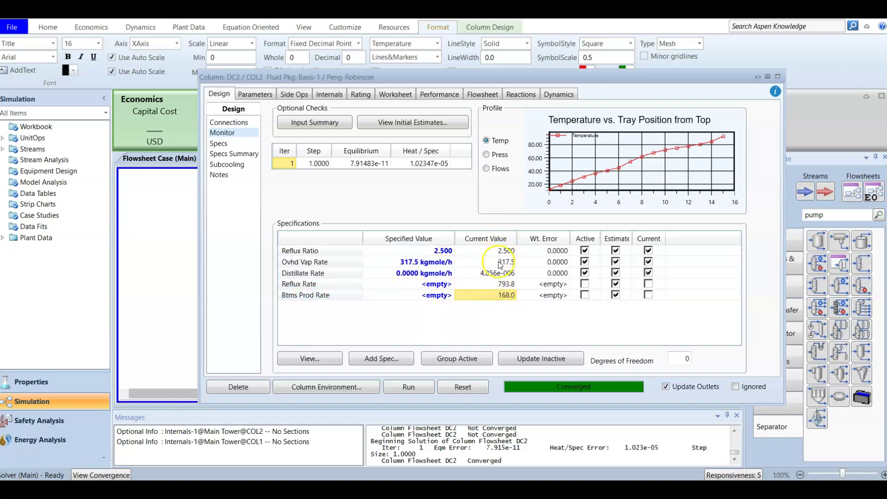
pyautogui.click(478, 285)
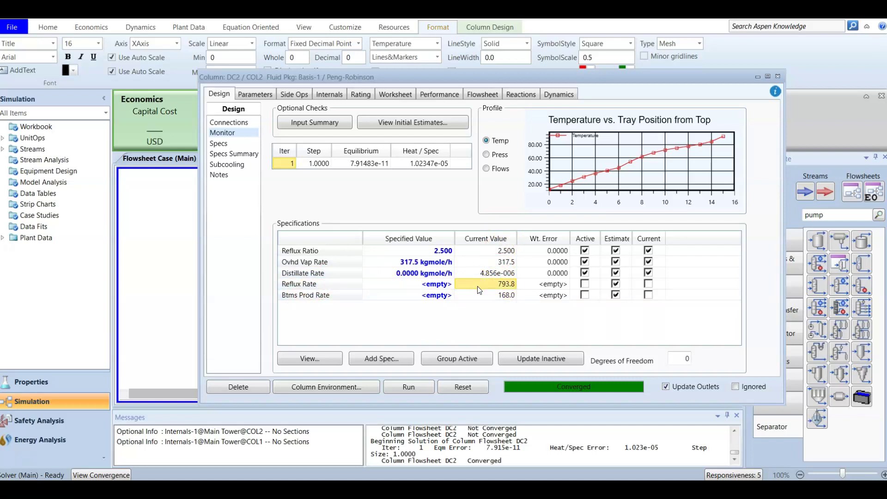
# Step: Add a new Column Component Flow specification to DC2
pyautogui.click(383, 357)
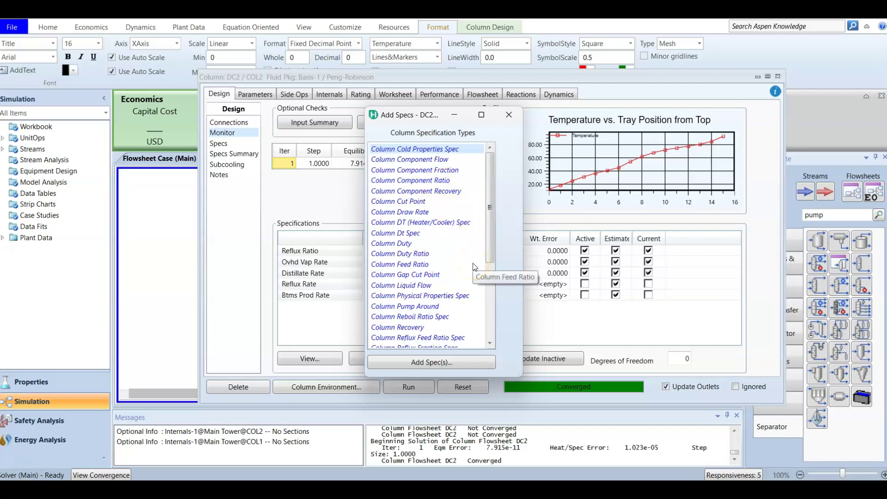
pyautogui.click(409, 215)
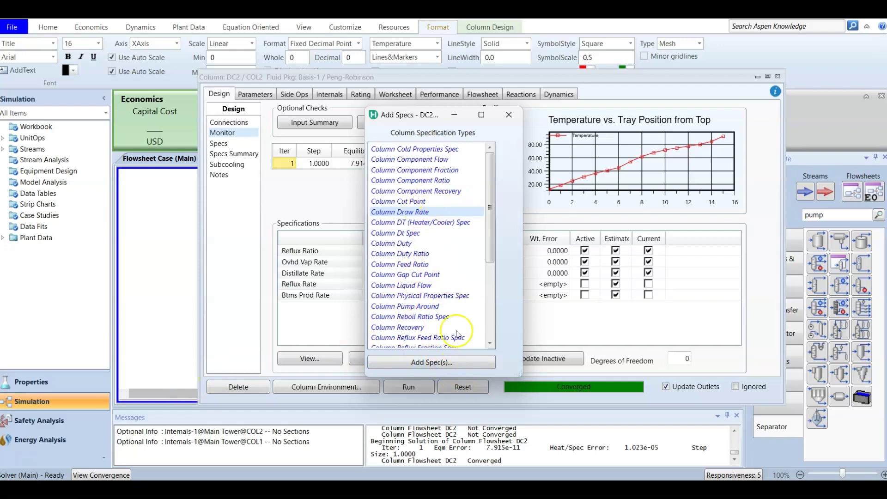
pyautogui.click(399, 160)
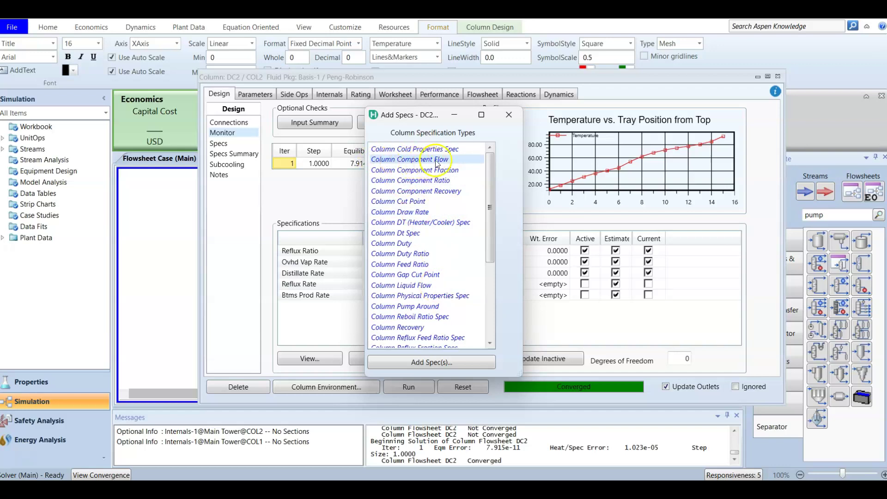
pyautogui.click(433, 363)
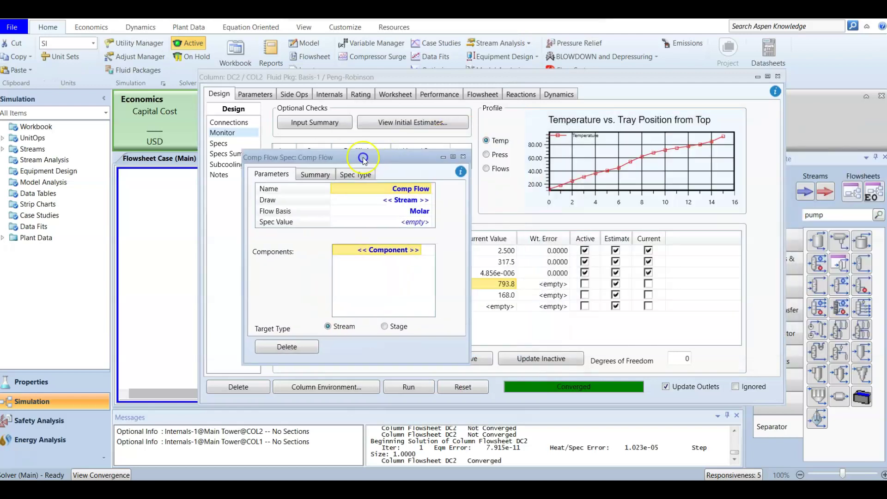
# Step: Target the new component flow specification at the DC2 btm draw, keeping the molar flow basis
pyautogui.click(429, 197)
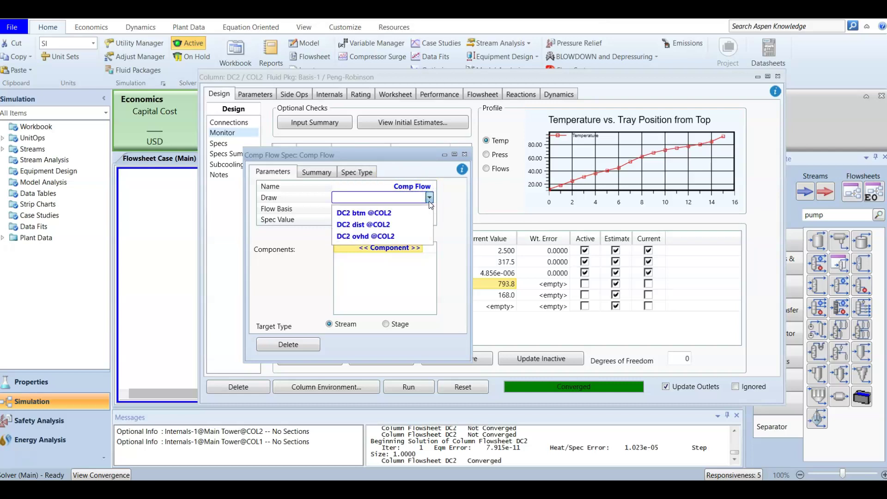
pyautogui.click(411, 219)
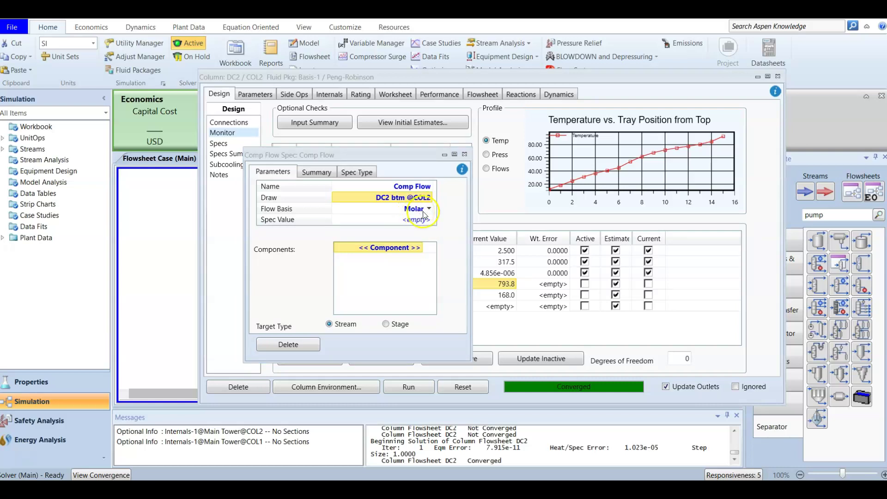
pyautogui.click(429, 209)
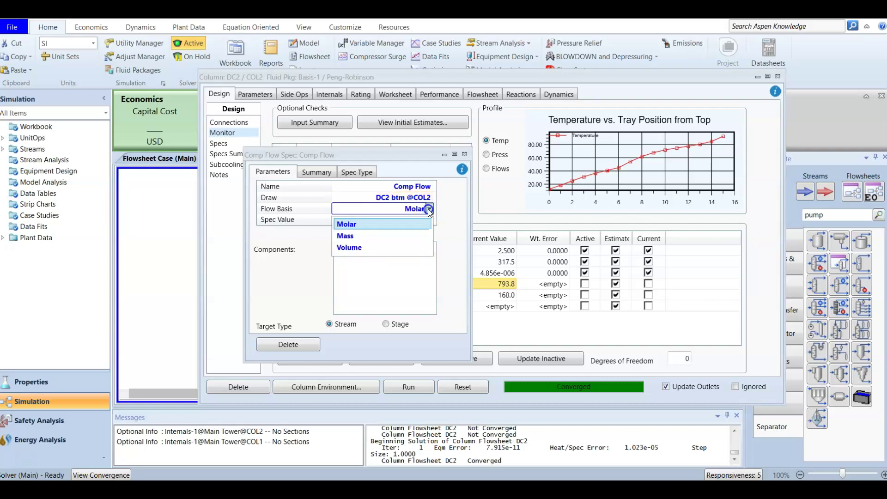
pyautogui.click(429, 210)
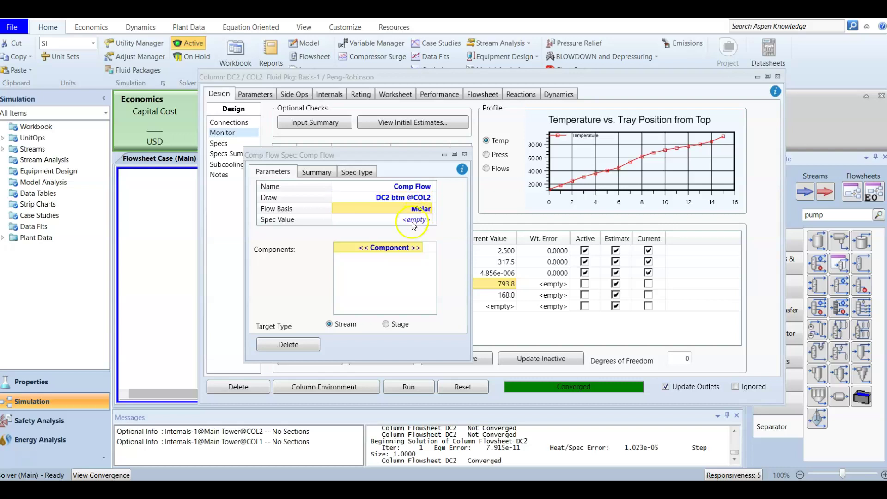
pyautogui.click(412, 221)
pyautogui.click(415, 231)
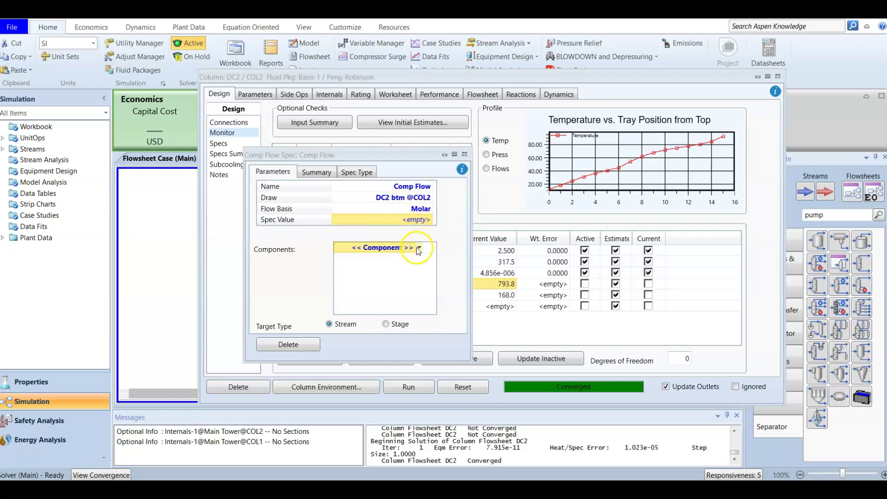
# Step: Choose ethane as the specification's component, close its form and check its current value in the monitor
pyautogui.click(418, 248)
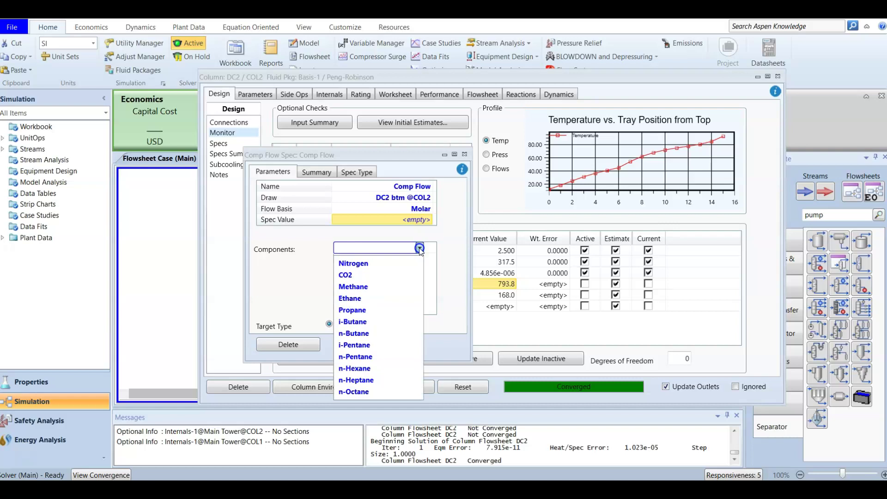
pyautogui.click(390, 298)
pyautogui.click(317, 283)
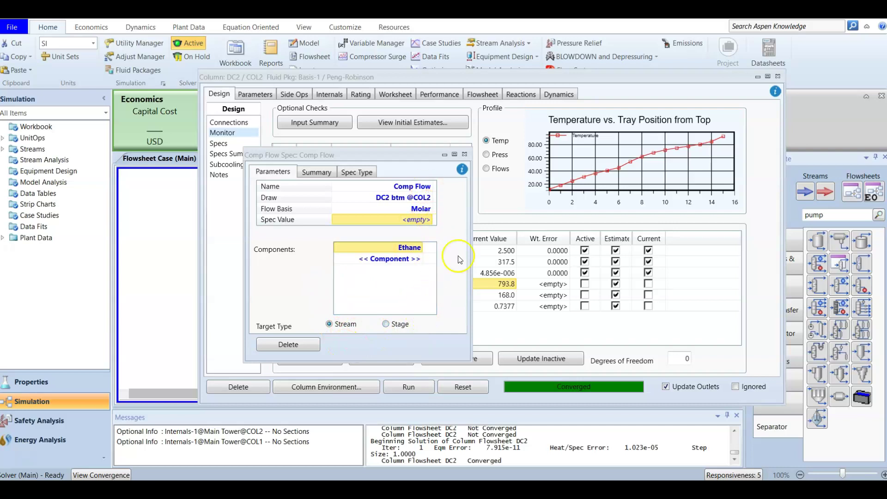
pyautogui.click(465, 155)
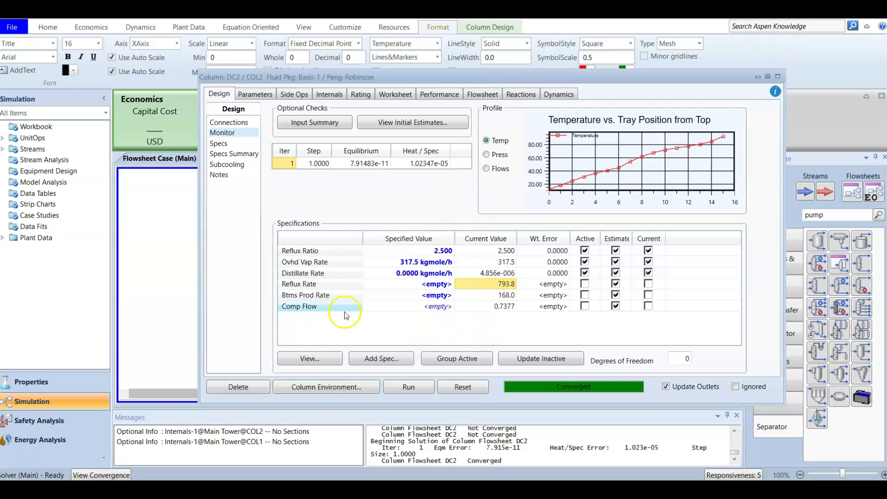
pyautogui.click(501, 307)
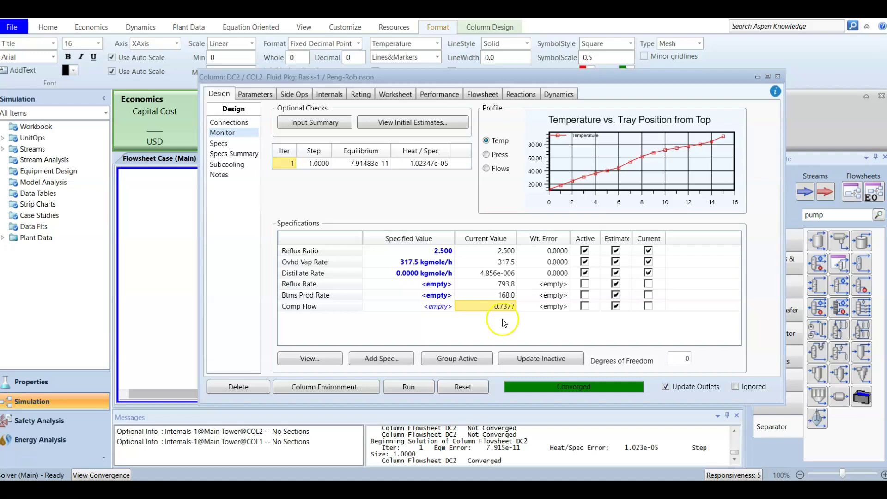
pyautogui.click(493, 312)
pyautogui.moveTo(492, 311)
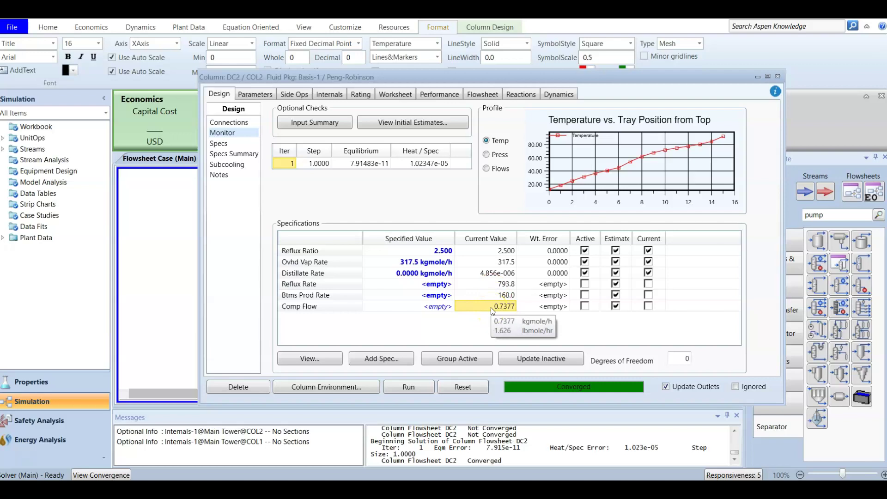
# Step: Add a second component flow specification for propane in the DC2 btm draw and check its current value
pyautogui.click(377, 359)
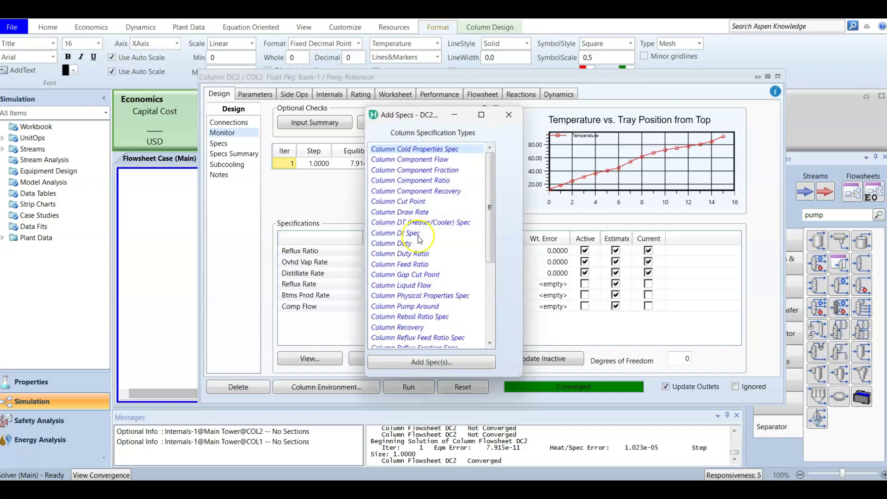
pyautogui.click(386, 163)
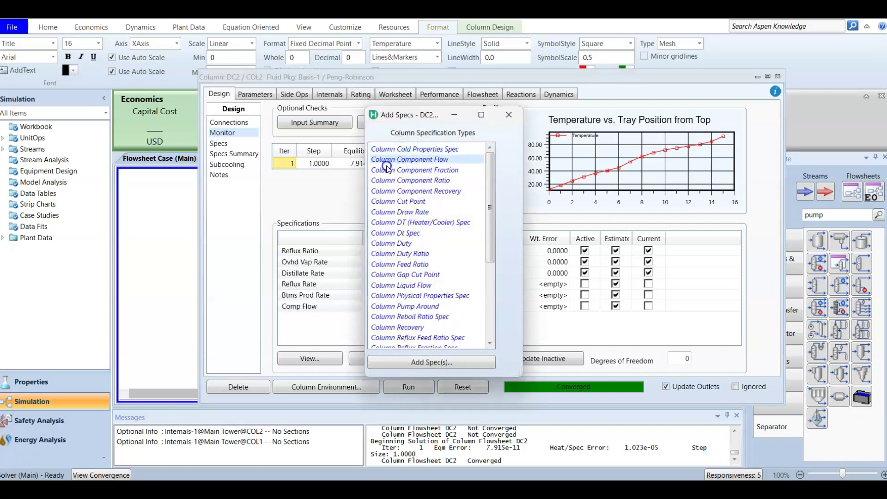
pyautogui.doubleClick(437, 161)
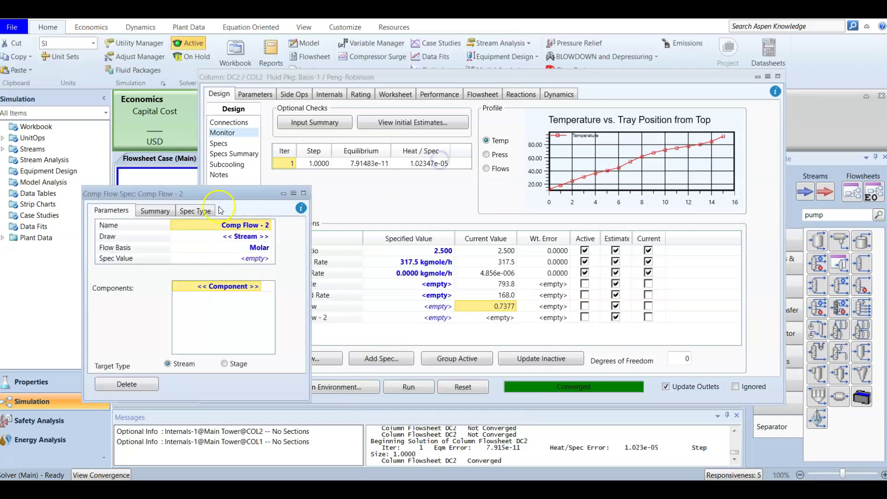
pyautogui.click(249, 236)
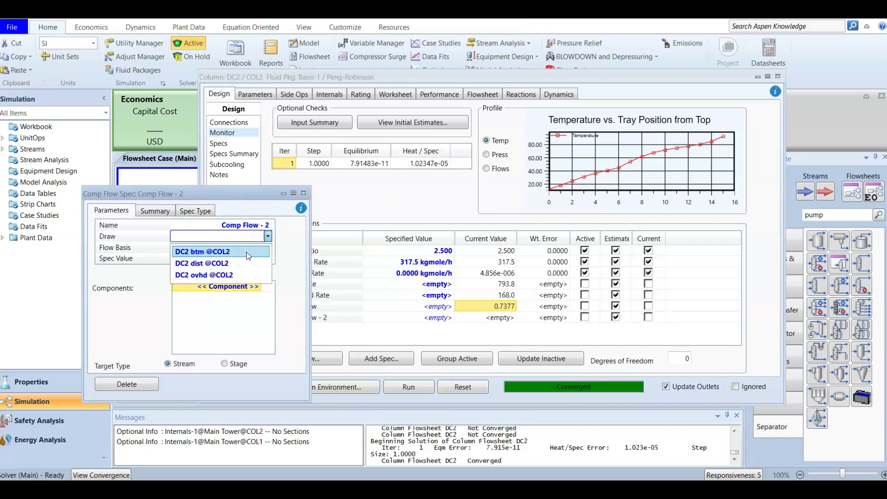
pyautogui.click(246, 251)
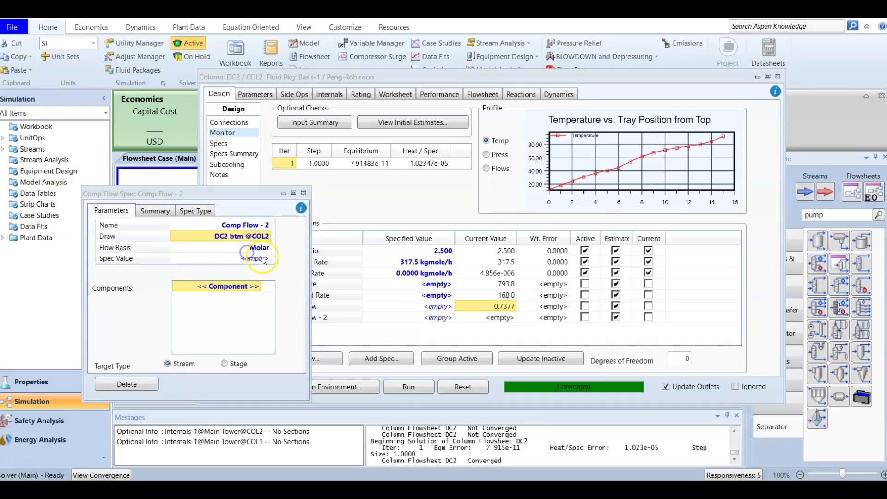
pyautogui.click(264, 286)
pyautogui.click(211, 349)
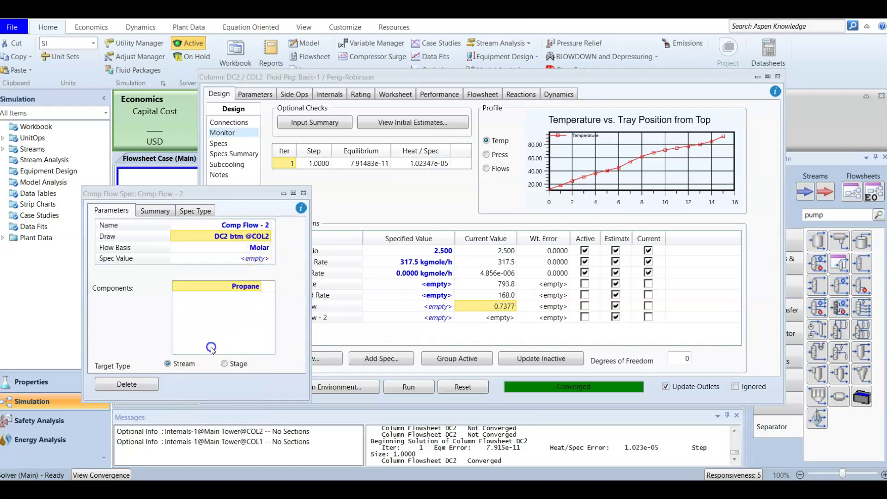
pyautogui.click(303, 192)
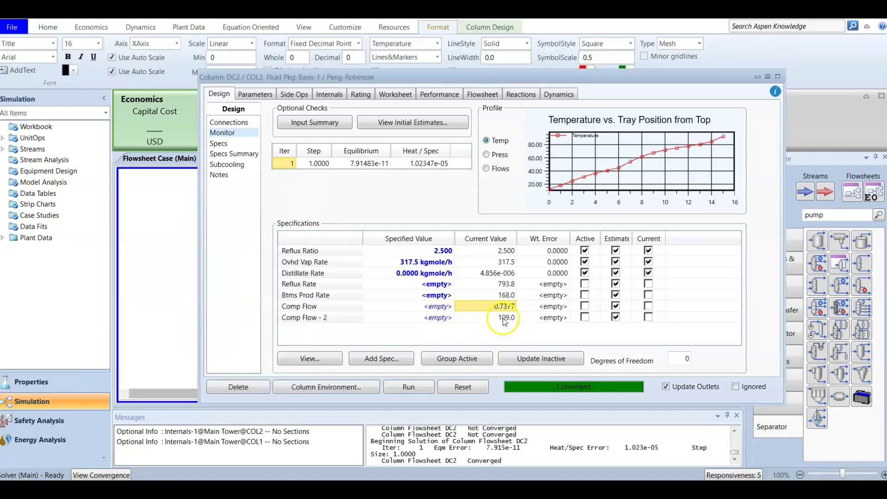
pyautogui.click(503, 318)
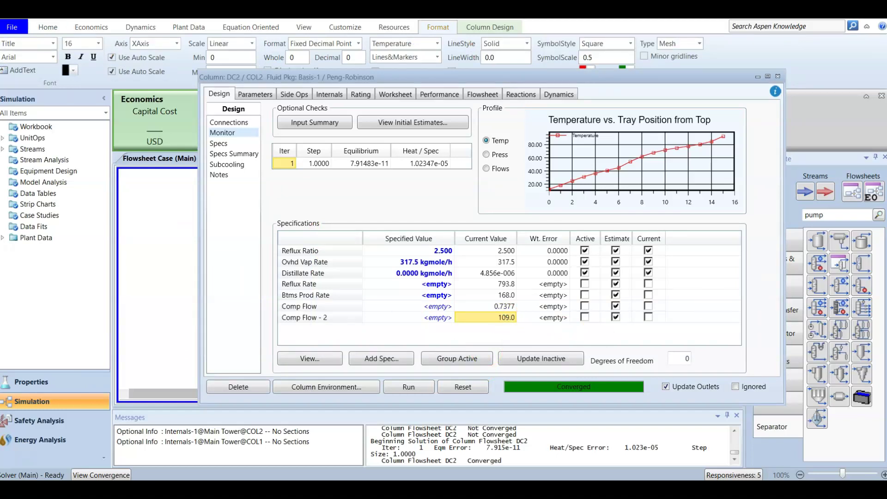
# Step: Add a Column Temperature specification for stage 10 of the main tower and check its current value
pyautogui.click(381, 358)
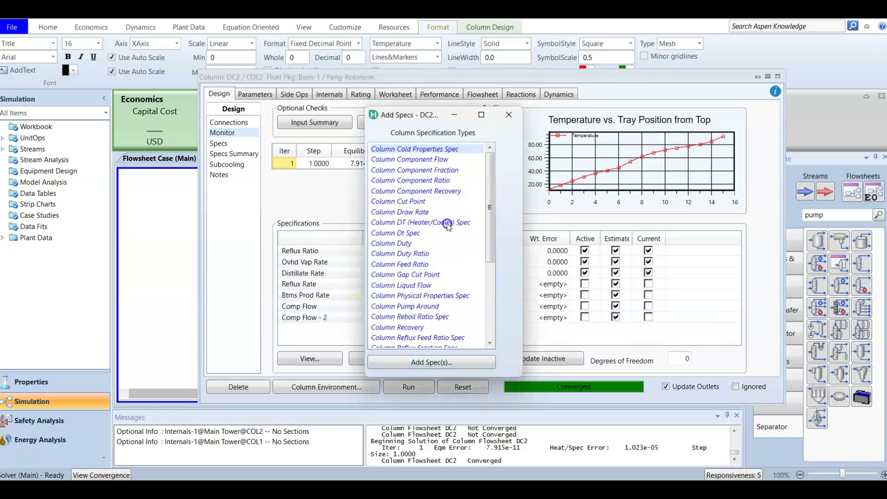
pyautogui.scroll(-5, 431, 259)
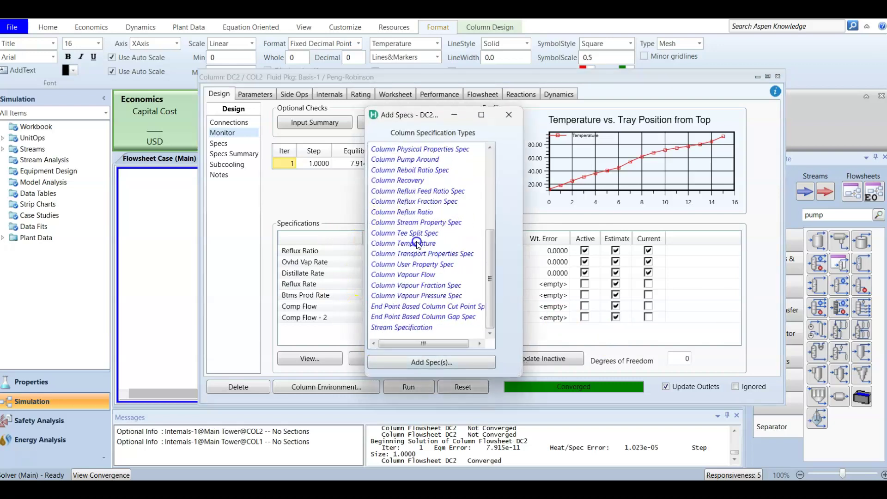
pyautogui.click(417, 243)
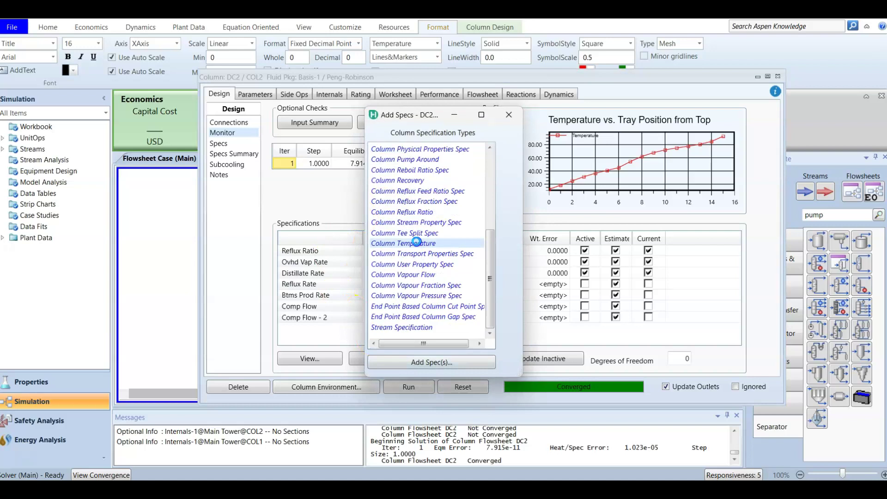
pyautogui.doubleClick(417, 244)
pyautogui.click(403, 222)
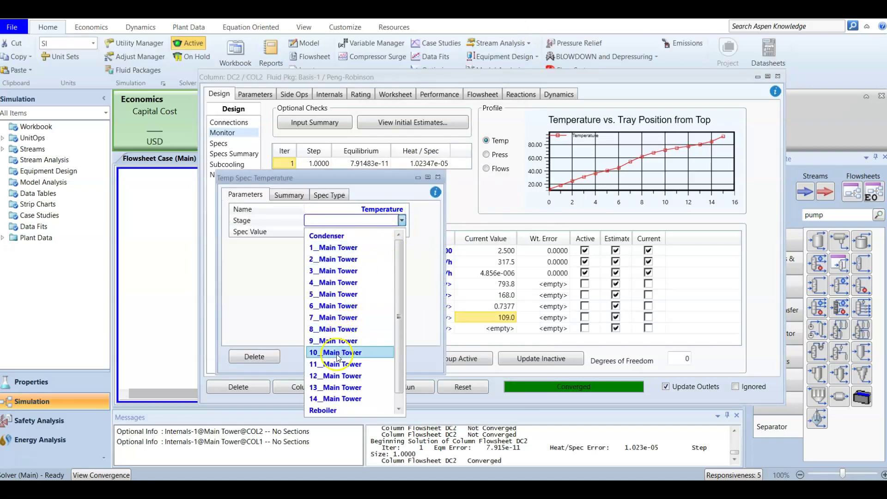
pyautogui.click(337, 353)
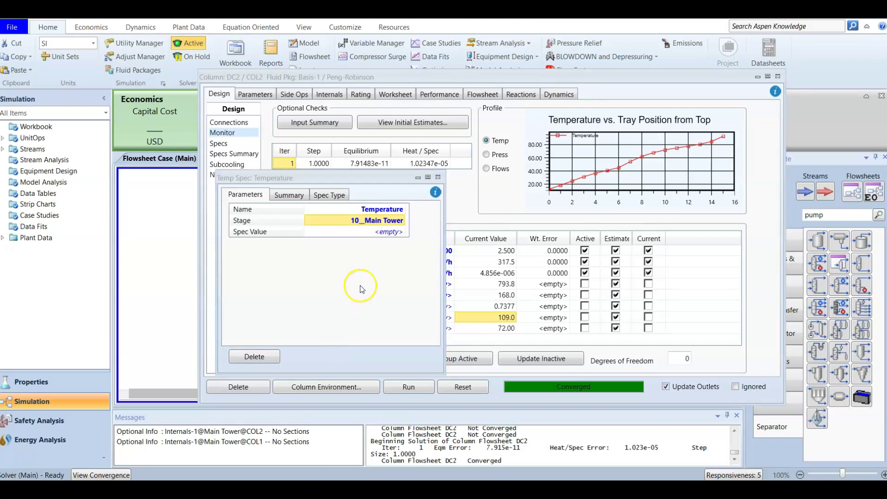
pyautogui.click(438, 178)
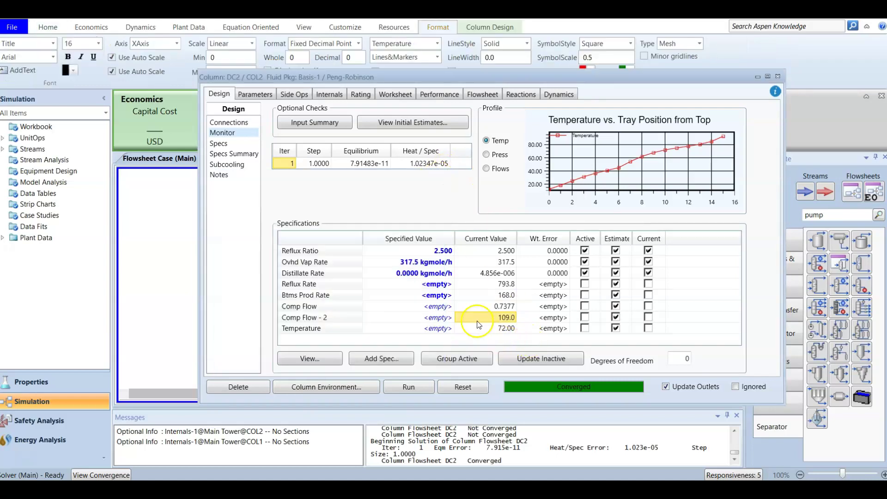
pyautogui.click(504, 329)
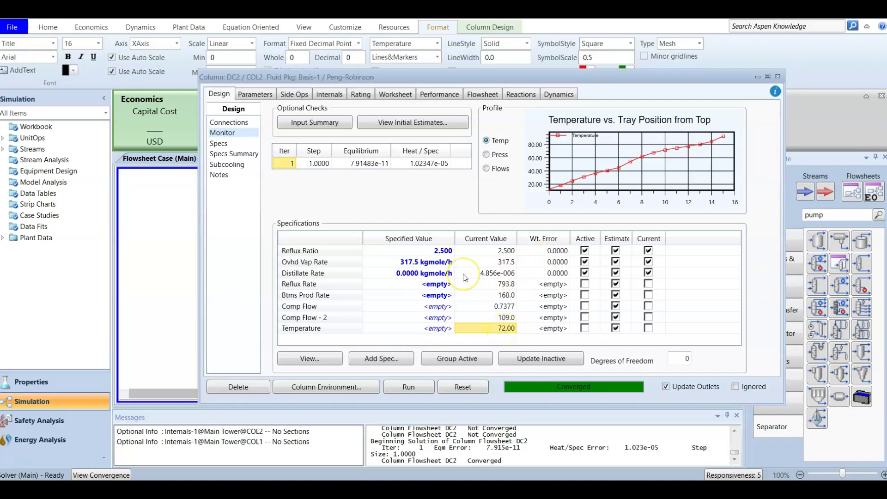
# Step: Review DC2's stream conditions, performance summary and flowsheet setup, and return to the specifications monitor
pyautogui.click(404, 96)
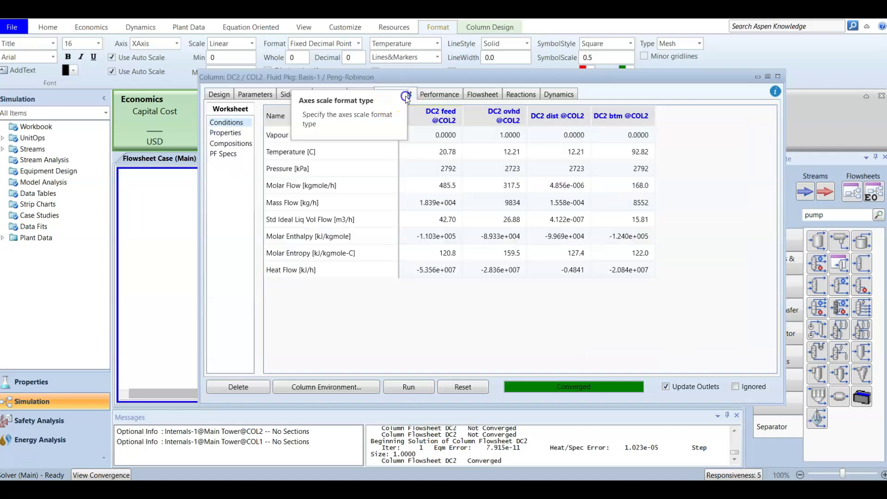
pyautogui.click(440, 94)
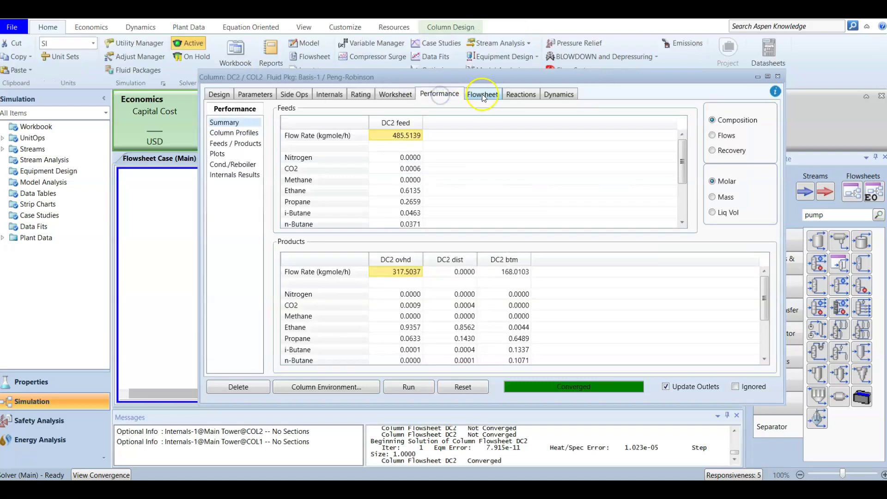
pyautogui.click(482, 95)
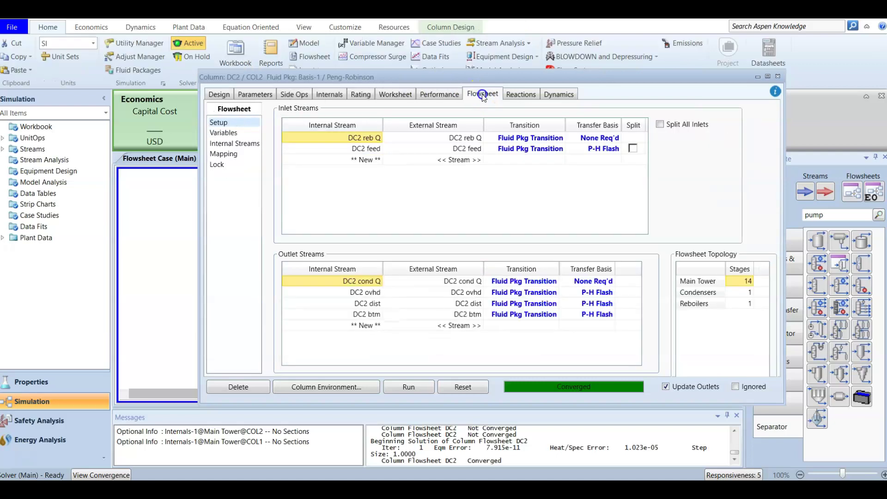
pyautogui.click(219, 94)
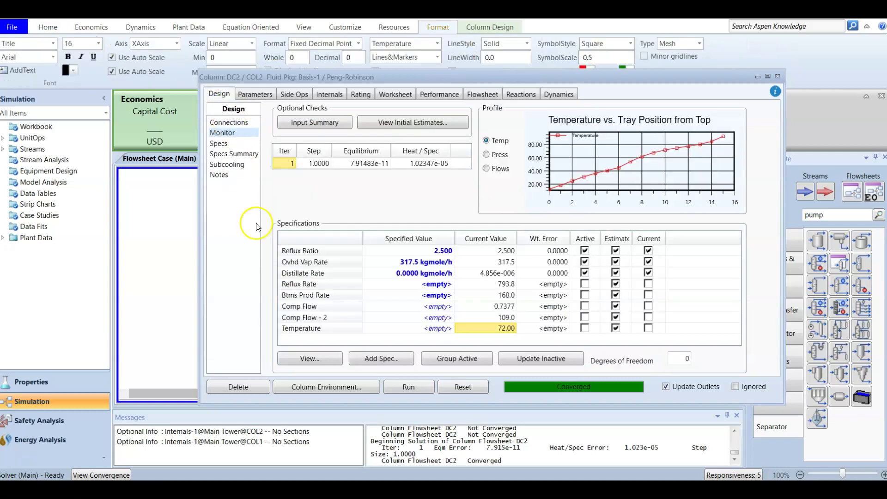